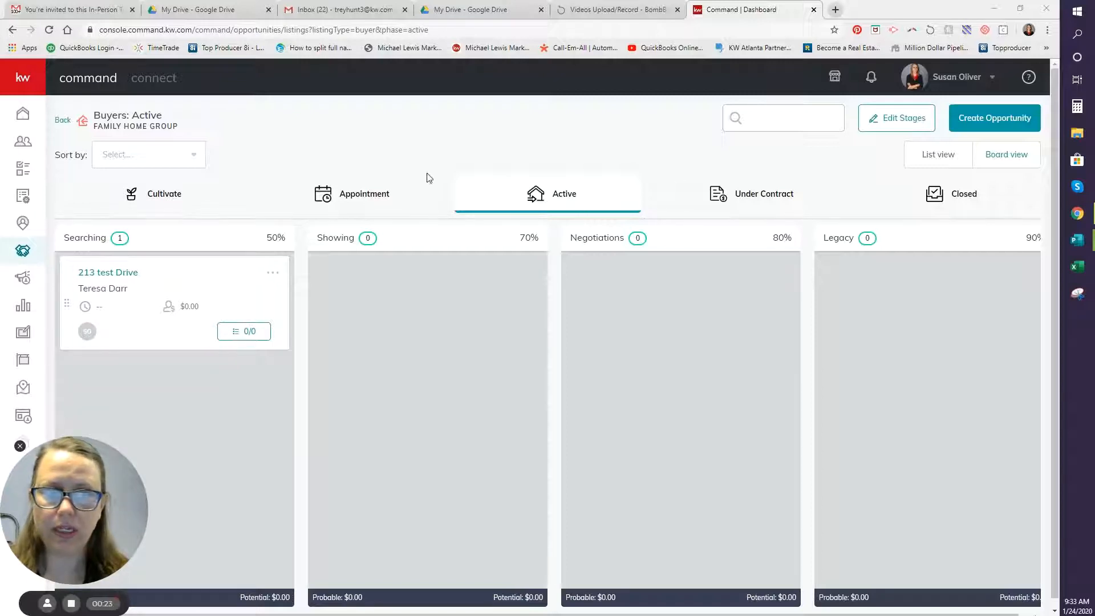
Return to the pipeline overview and open the active buyer opportunities board.
{"action": "left_click", "coordinate": [67, 124]}
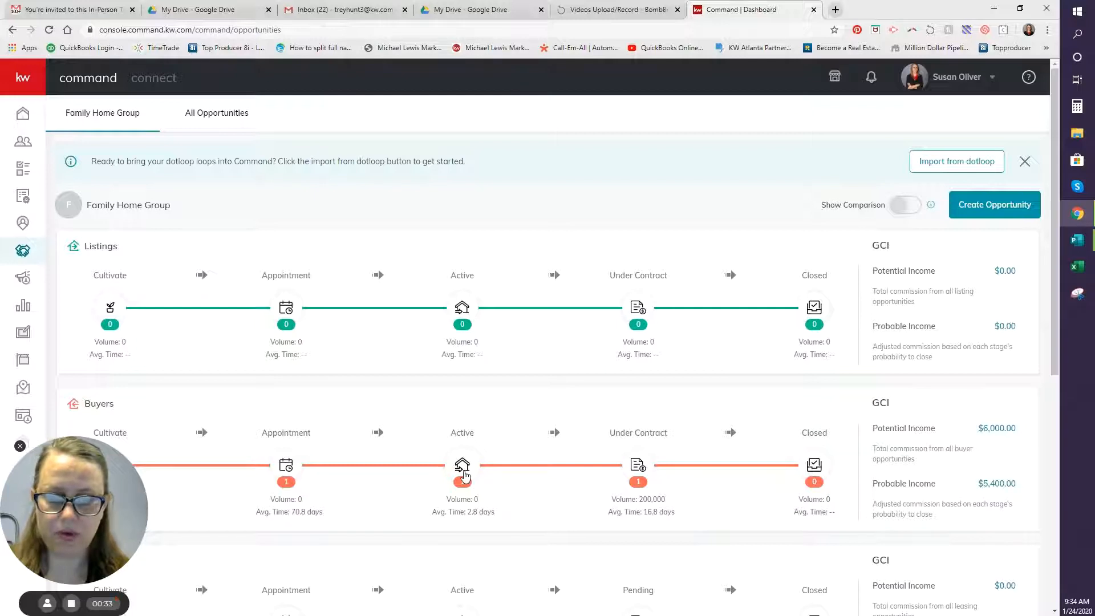
{"action": "left_click", "coordinate": [463, 474]}
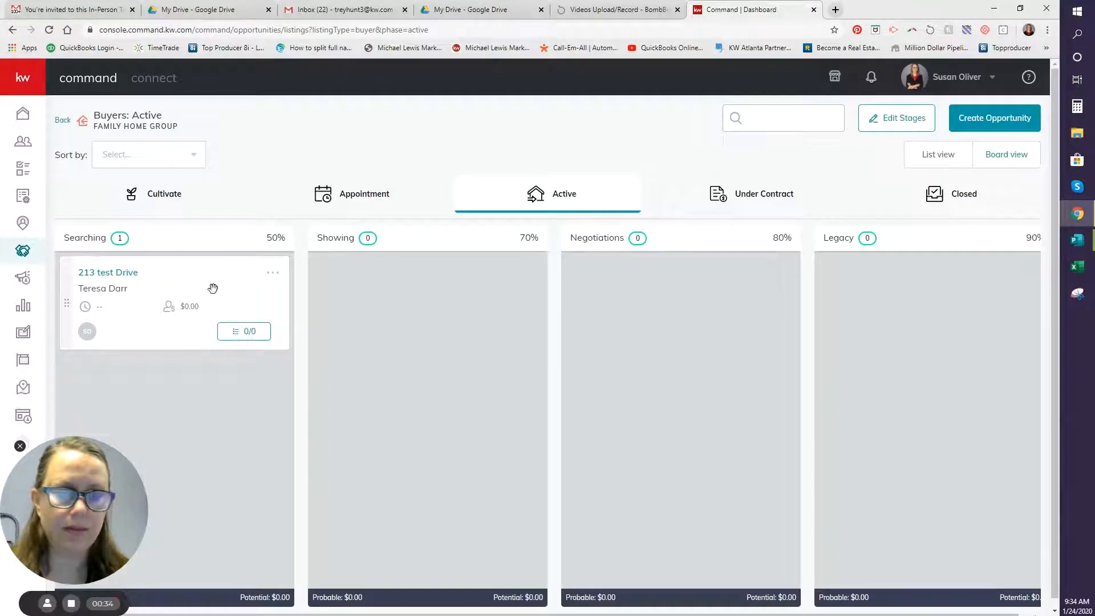
{"action": "scroll", "coordinate": [104, 297], "scroll_direction": "down", "scroll_amount": 1}
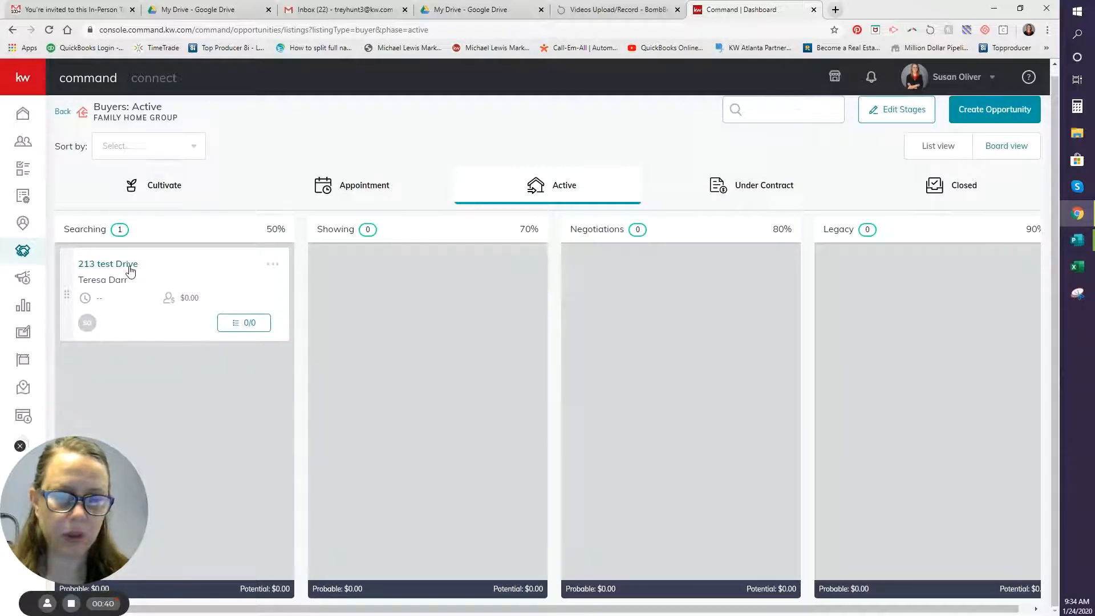
Open 213 test Drive's Under Contract document checklist and review its documents.
{"action": "left_click", "coordinate": [130, 272]}
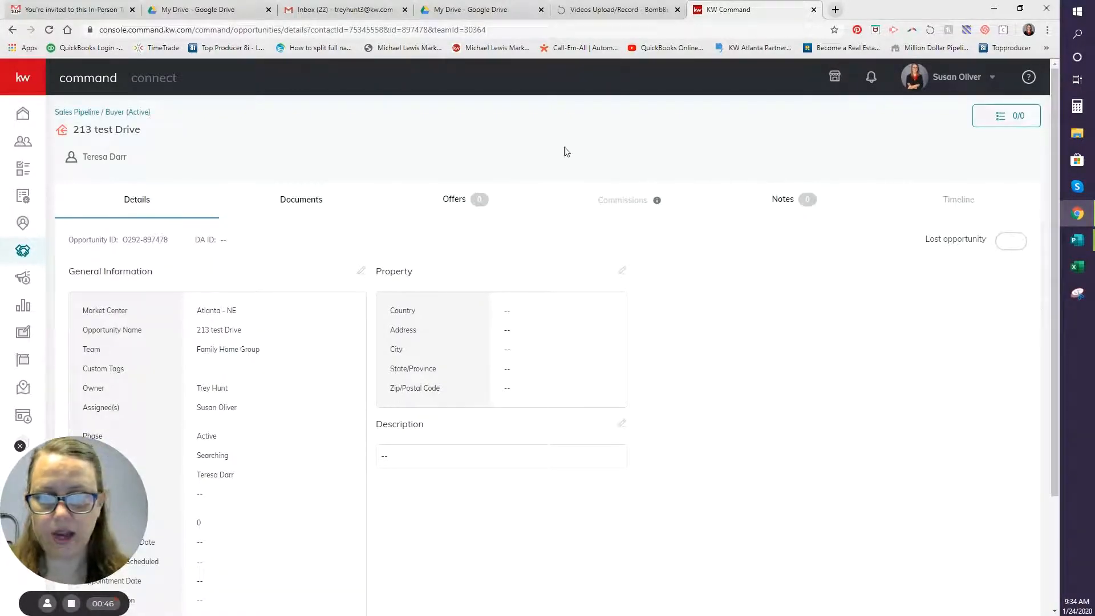
{"action": "left_click", "coordinate": [311, 213]}
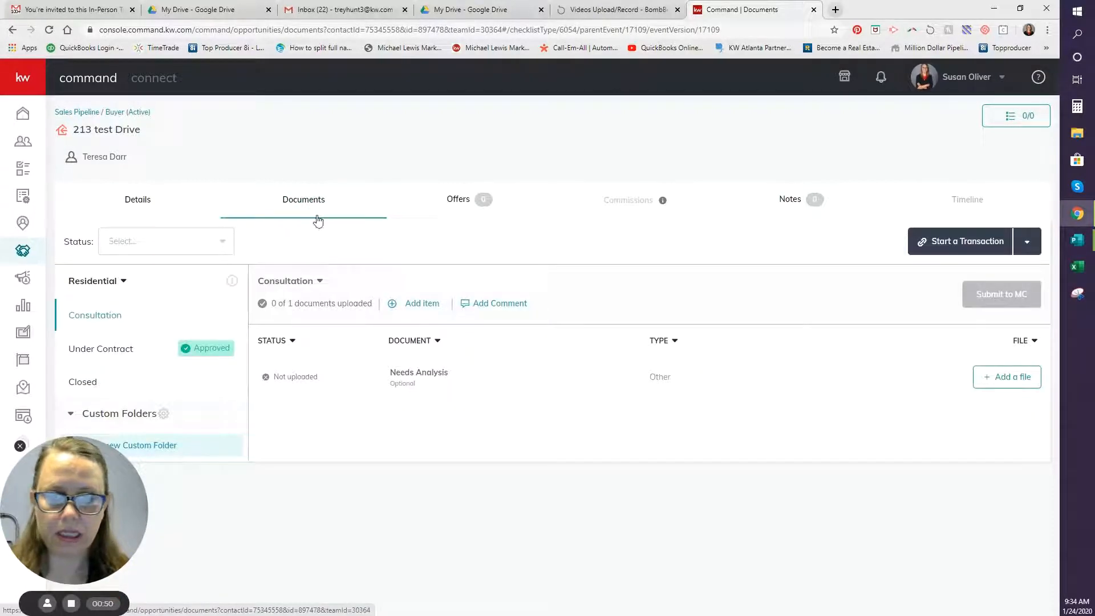
{"action": "left_click", "coordinate": [124, 361]}
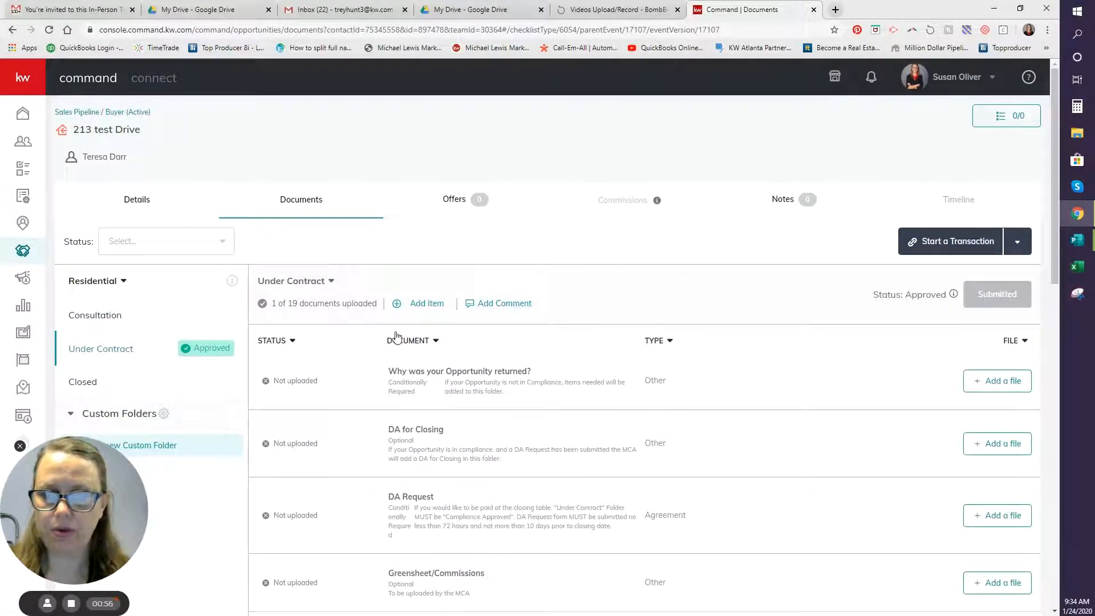
{"action": "scroll", "coordinate": [693, 388], "scroll_direction": "down", "scroll_amount": 4}
{"action": "scroll", "coordinate": [1006, 386], "scroll_direction": "down", "scroll_amount": 1}
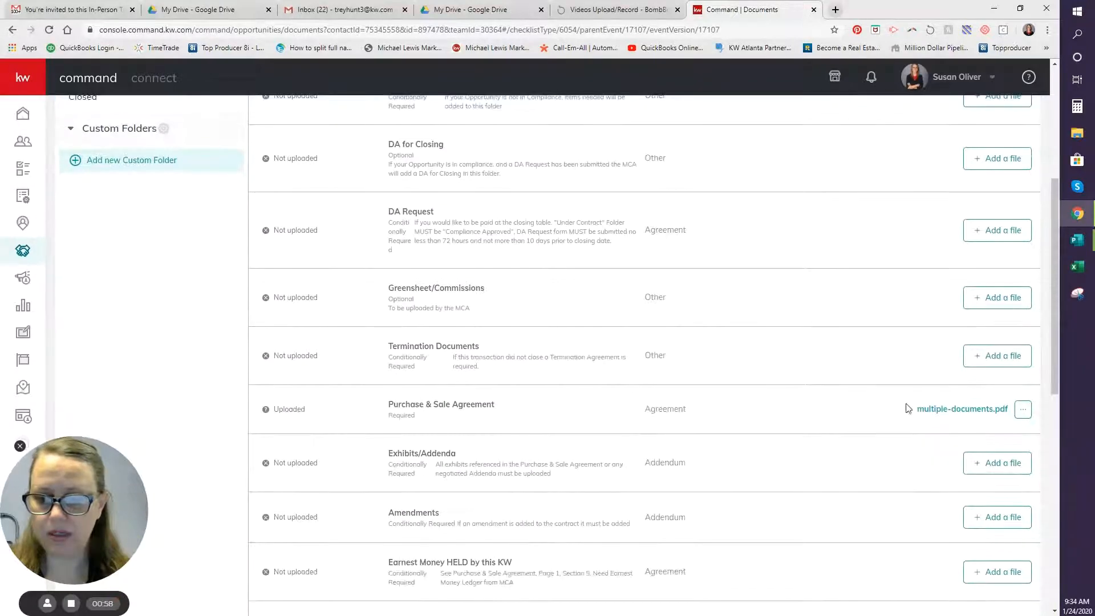
{"action": "scroll", "coordinate": [474, 434], "scroll_direction": "down", "scroll_amount": 9}
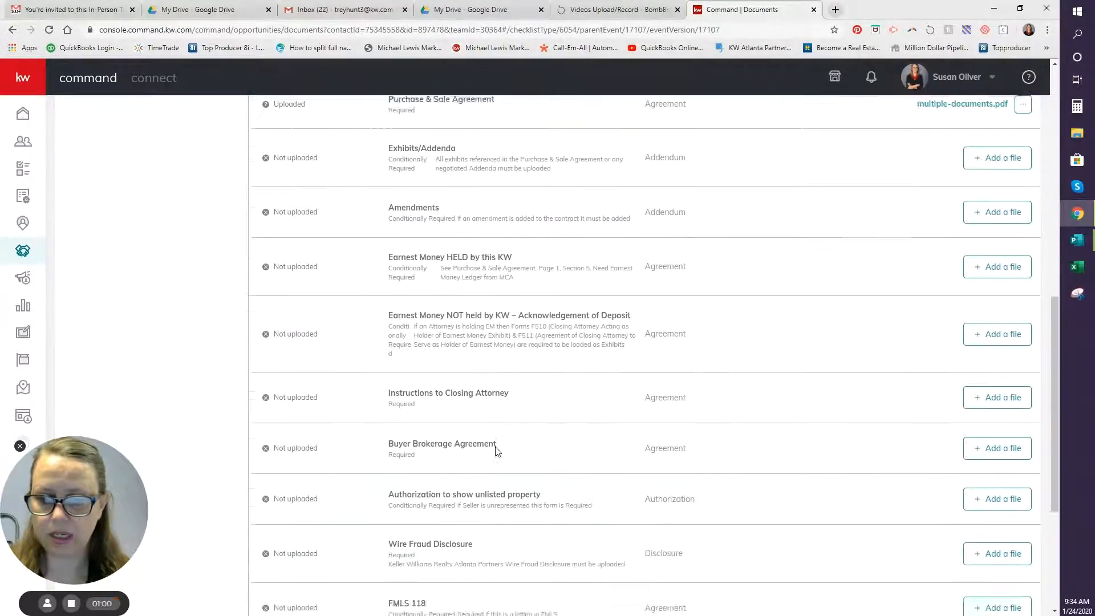
{"action": "scroll", "coordinate": [491, 448], "scroll_direction": "up", "scroll_amount": 14}
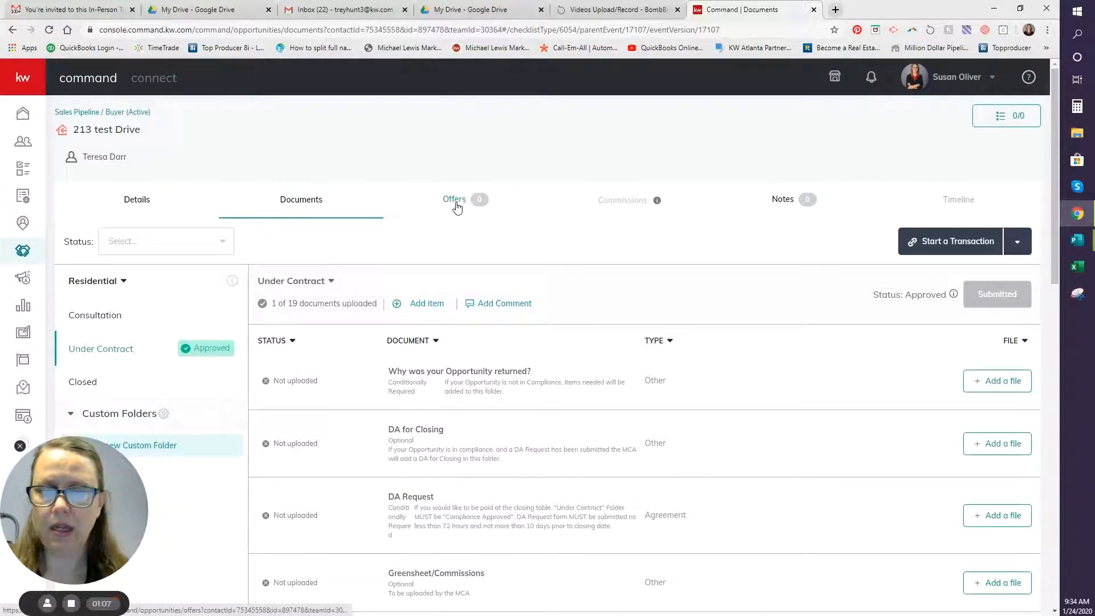
Create an offer version named 'Initial Offer' for 213 test Drive.
{"action": "left_click", "coordinate": [451, 211]}
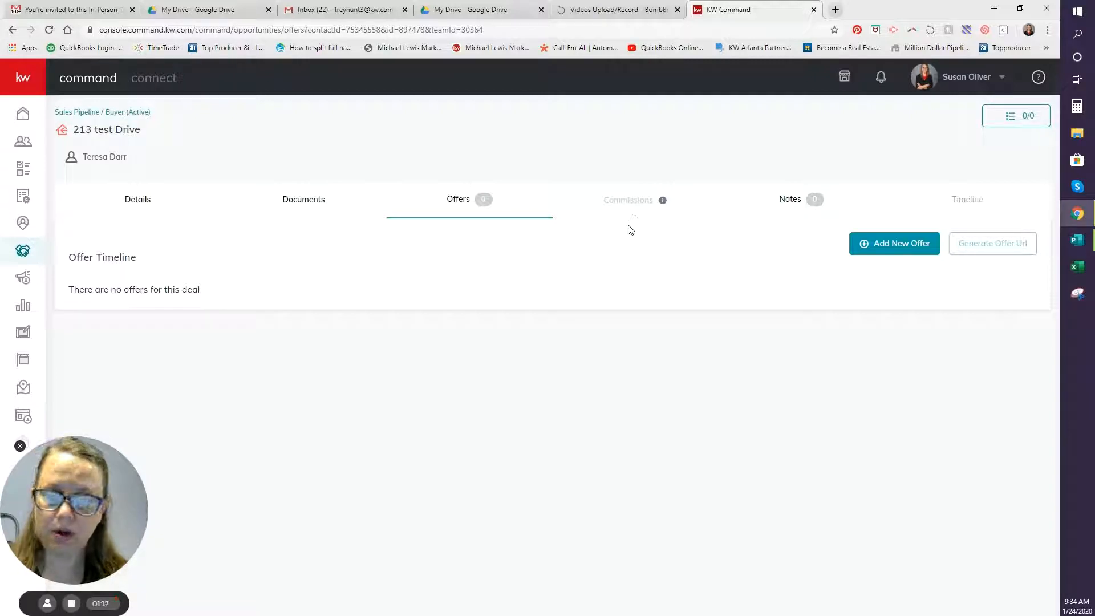
{"action": "left_click", "coordinate": [872, 251]}
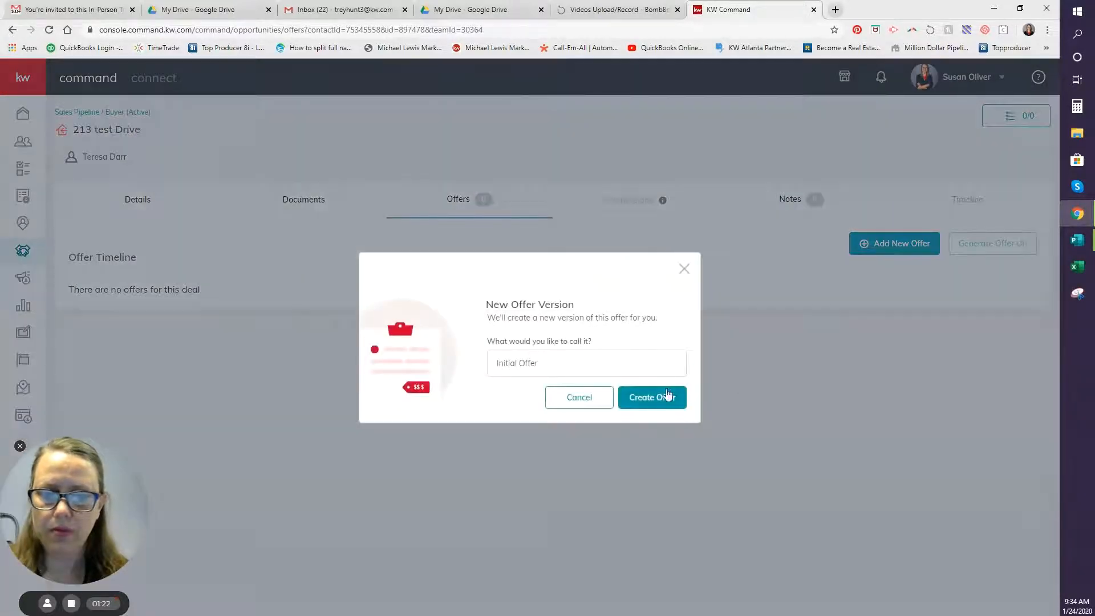
{"action": "left_click", "coordinate": [657, 364]}
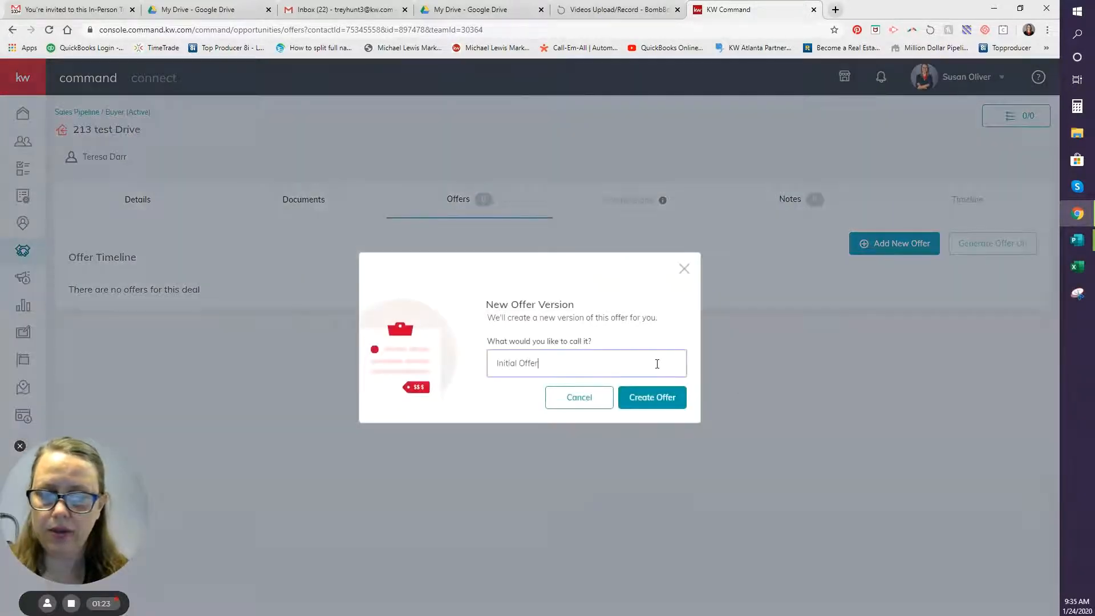
{"action": "left_click", "coordinate": [665, 403]}
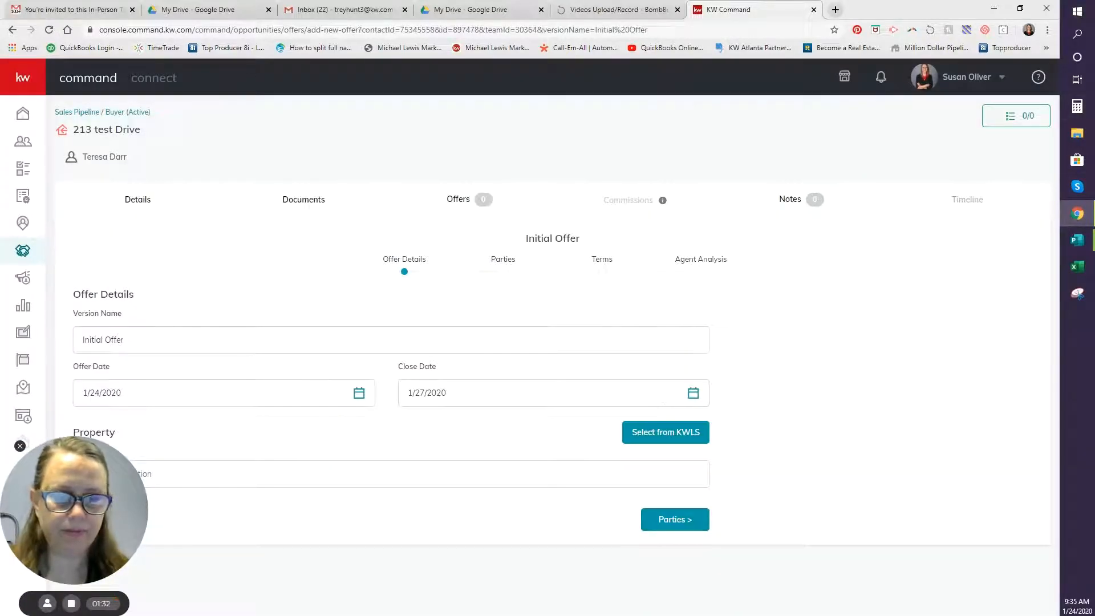
{"action": "left_click_drag", "start_coordinate": [74, 511], "coordinate": [906, 312]}
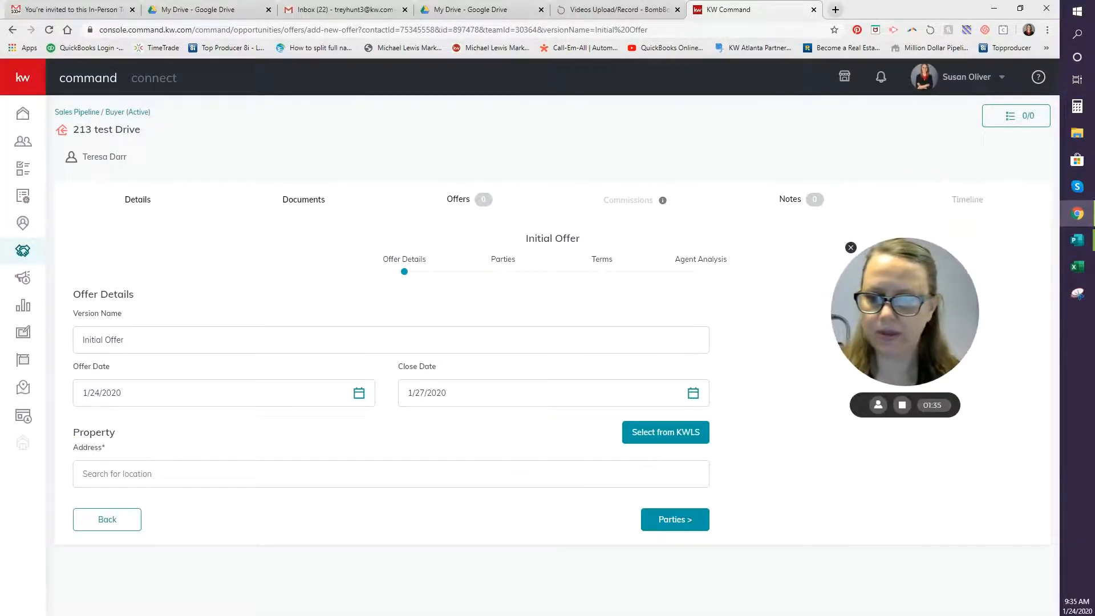
{"action": "left_click", "coordinate": [163, 484]}
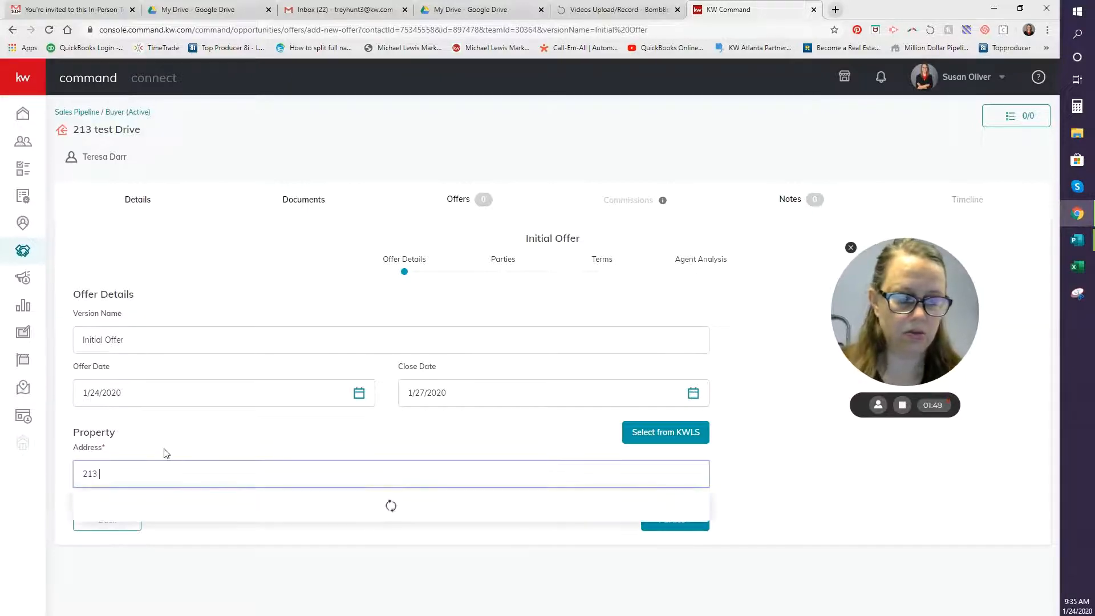
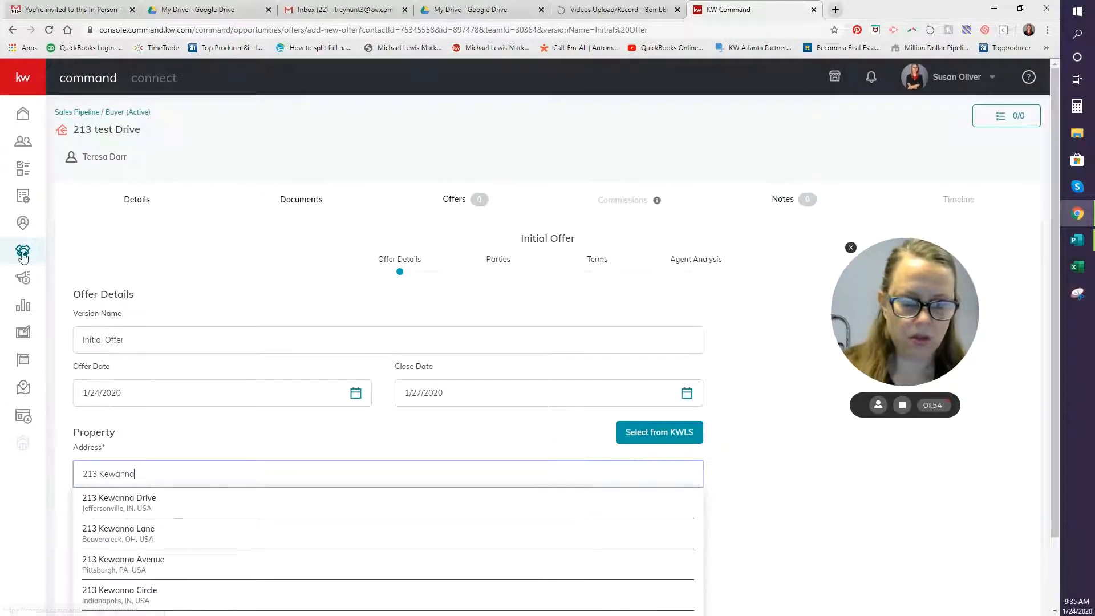
{"action": "left_click", "coordinate": [143, 509]}
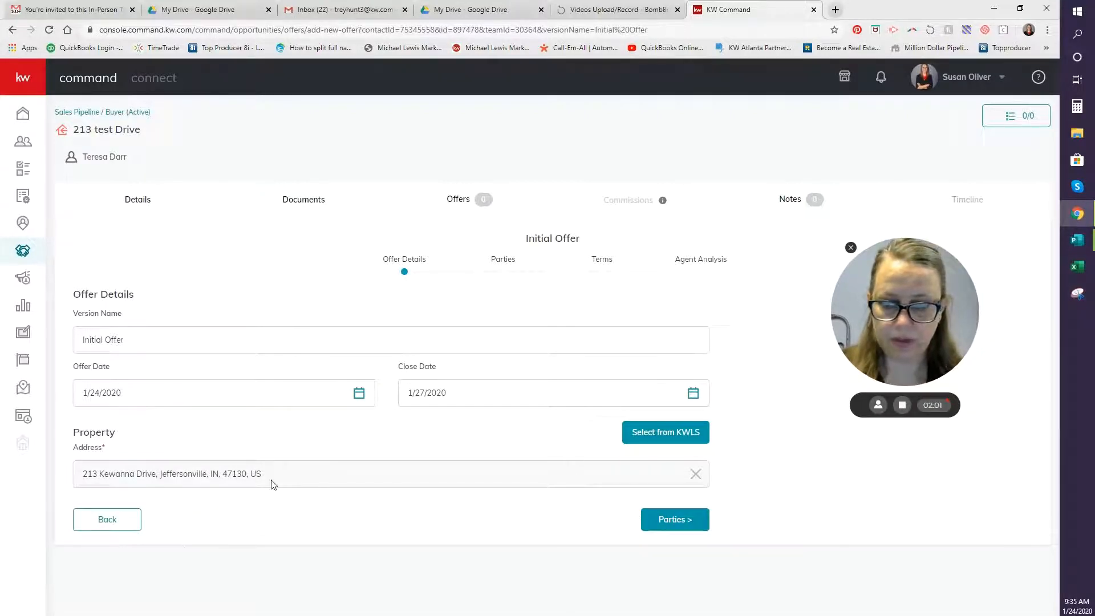
{"action": "left_click", "coordinate": [657, 520]}
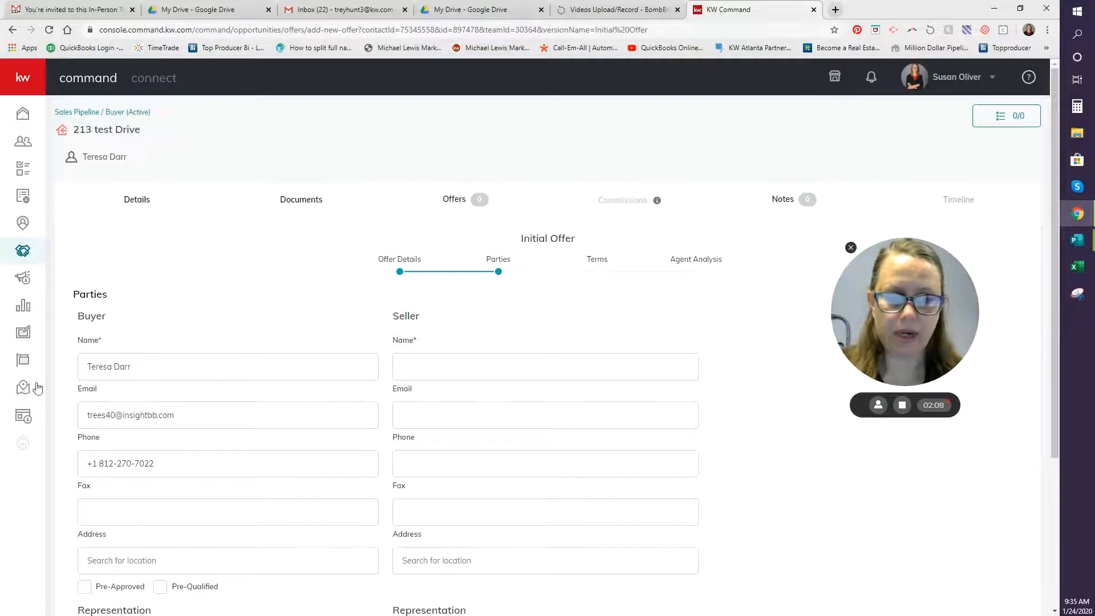
Enter the seller's name and the seller-side associate's name, then continue to Terms.
{"action": "left_click", "coordinate": [529, 370]}
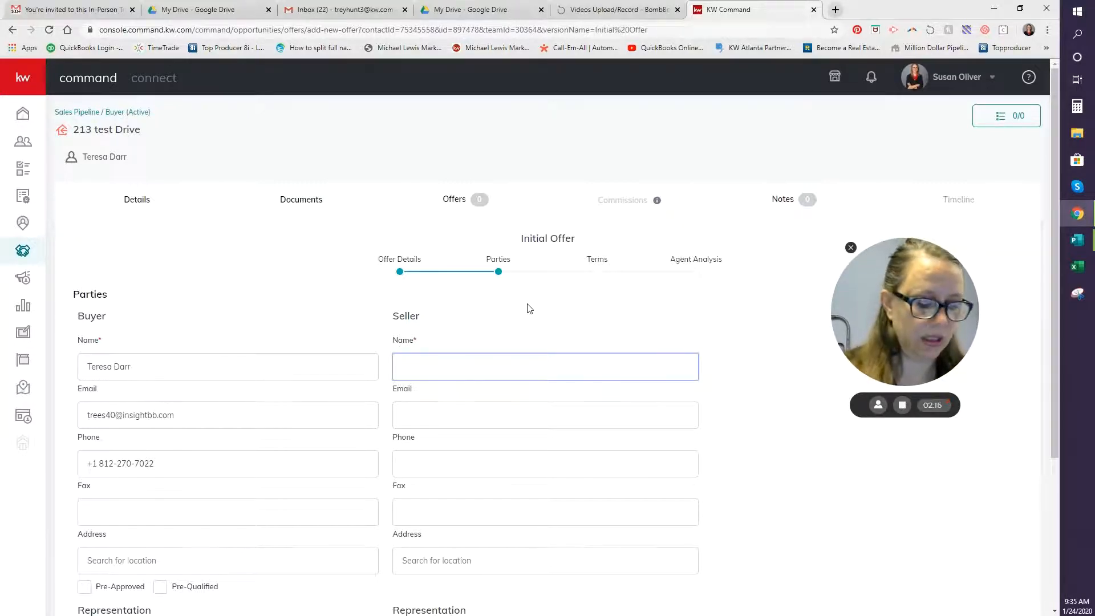
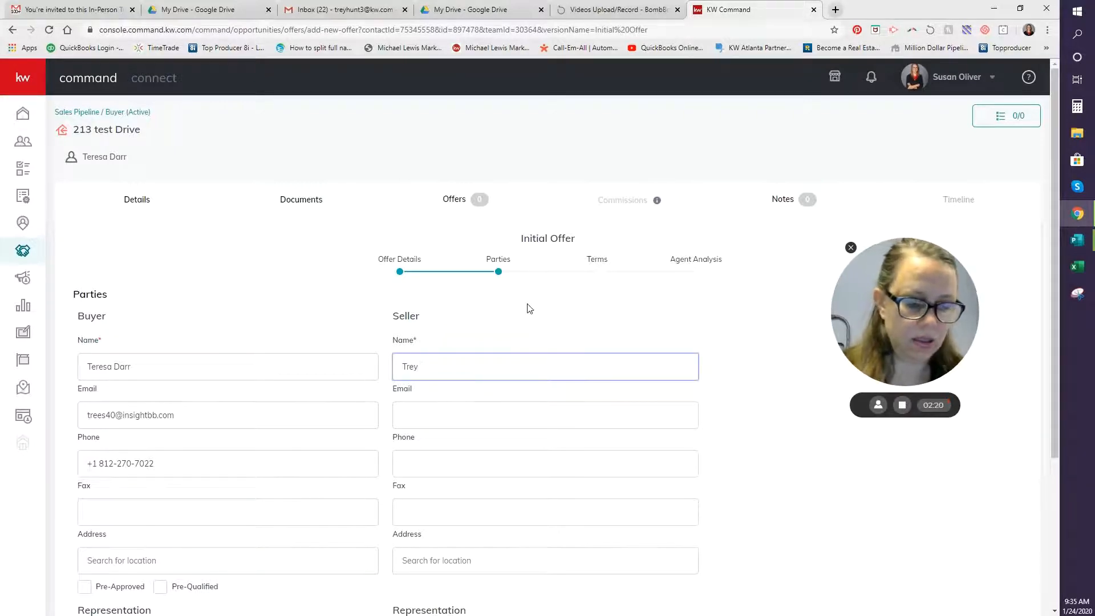
{"action": "key", "text": "Tab"}
{"action": "key", "text": "Tab"}
{"action": "key", "text": "Tab"}
{"action": "key", "text": "Tab"}
{"action": "key", "text": "Tab"}
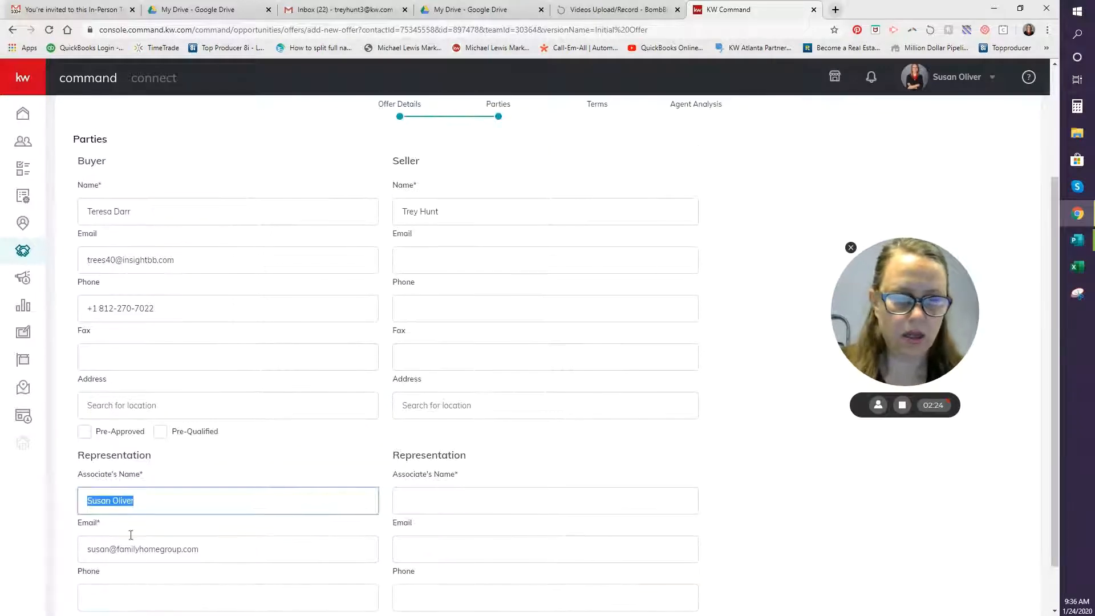
{"action": "scroll", "coordinate": [147, 501], "scroll_direction": "down", "scroll_amount": 1}
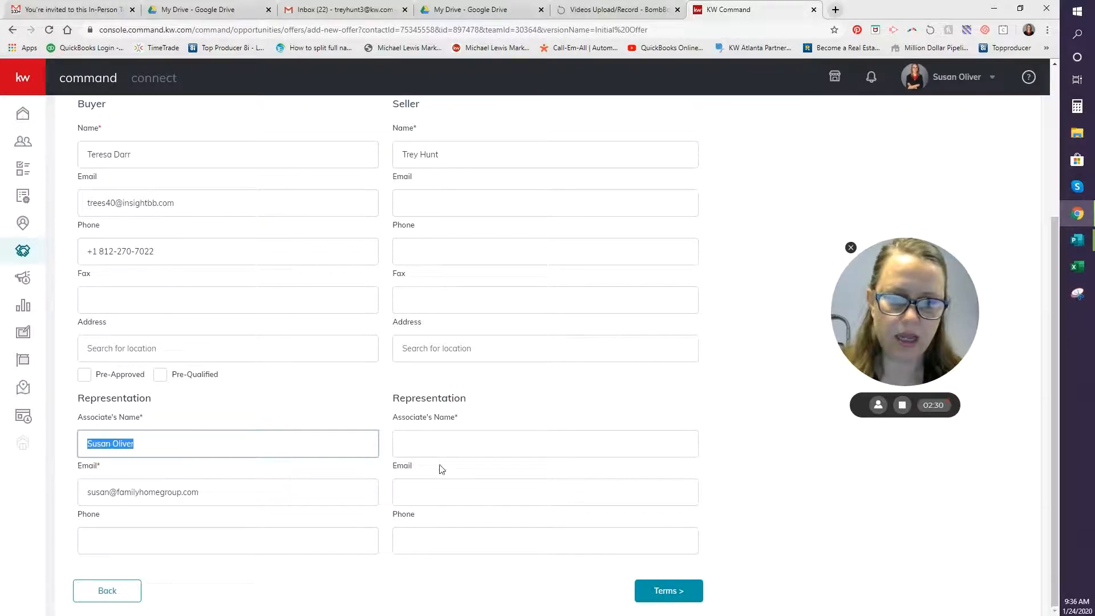
{"action": "left_click", "coordinate": [434, 443]}
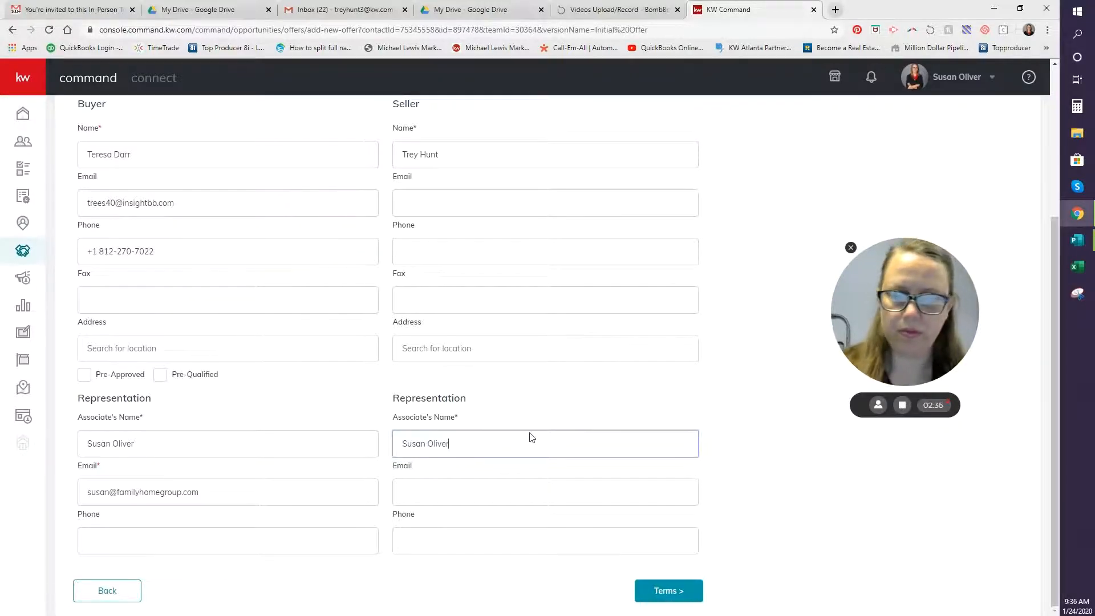
{"action": "left_click", "coordinate": [669, 593]}
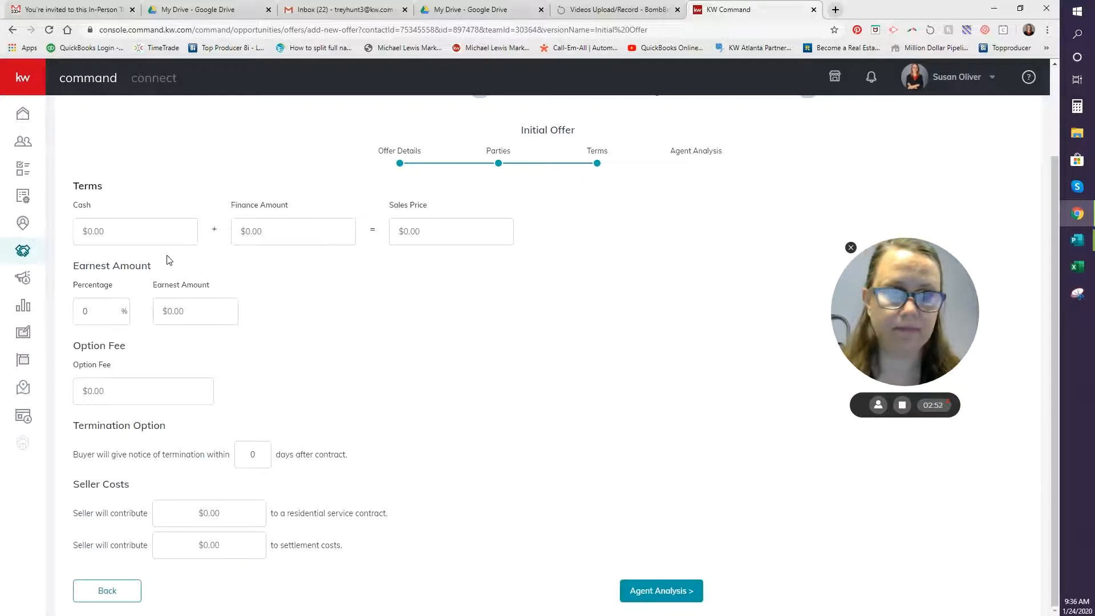
Enter $5,000 cash, $195,000 finance amount and $1,200 earnest money.
{"action": "left_click", "coordinate": [170, 240]}
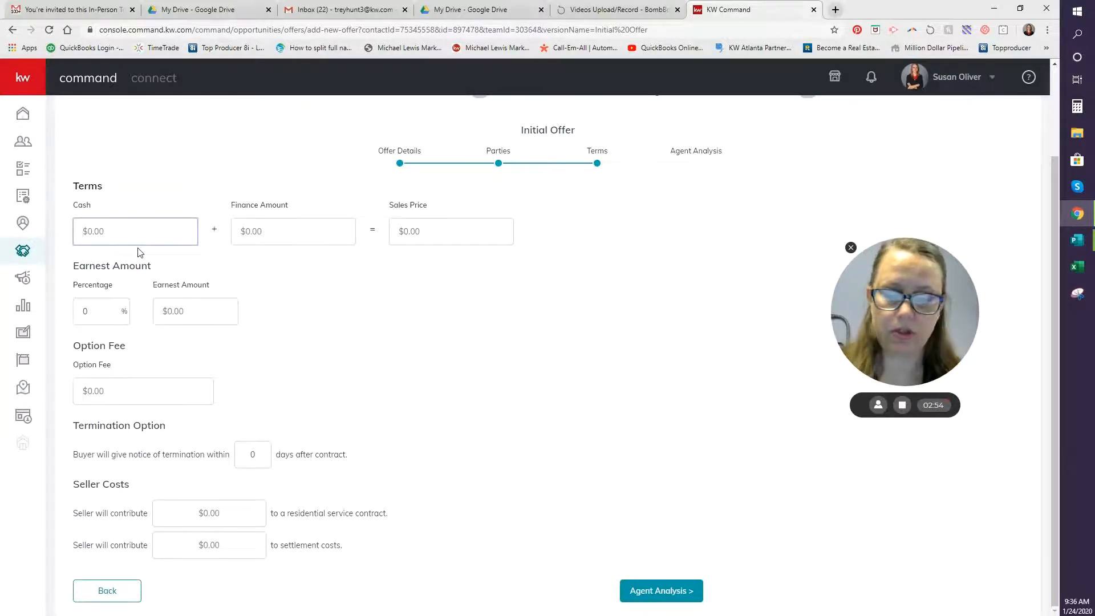
{"action": "type", "text": "5,0"}
{"action": "type", "text": "0"}
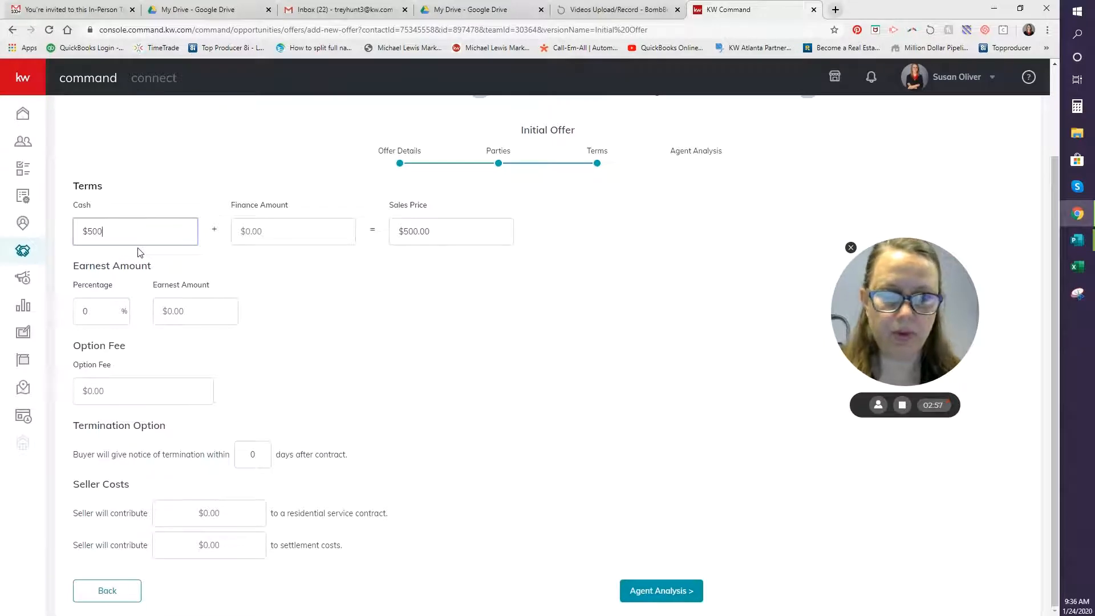
{"action": "type", "text": "0"}
{"action": "key", "text": "Tab"}
{"action": "type", "text": "19"}
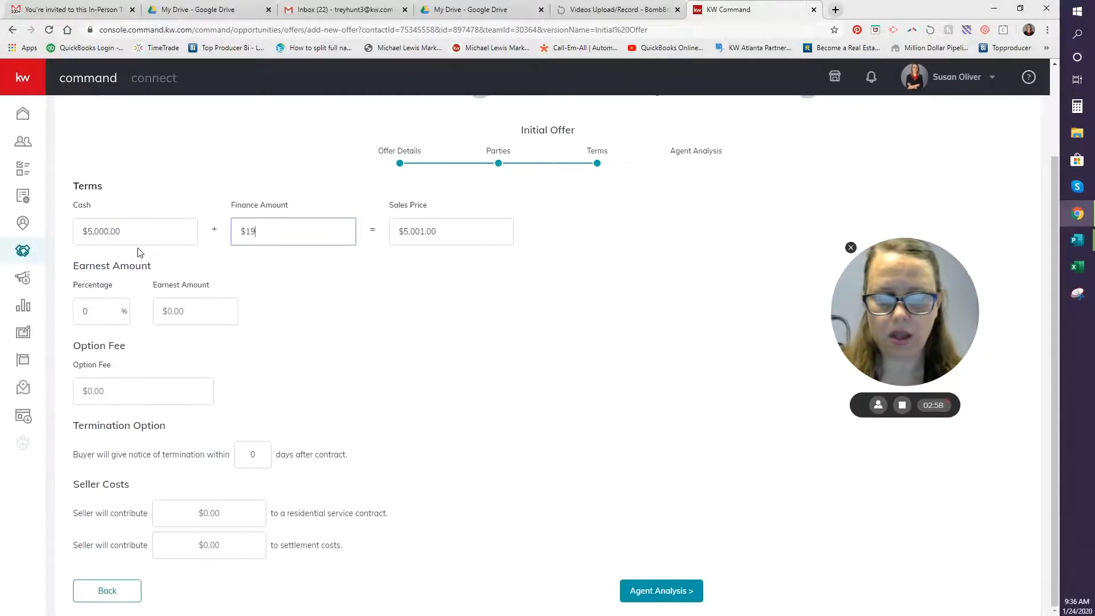
{"action": "type", "text": "5,000"}
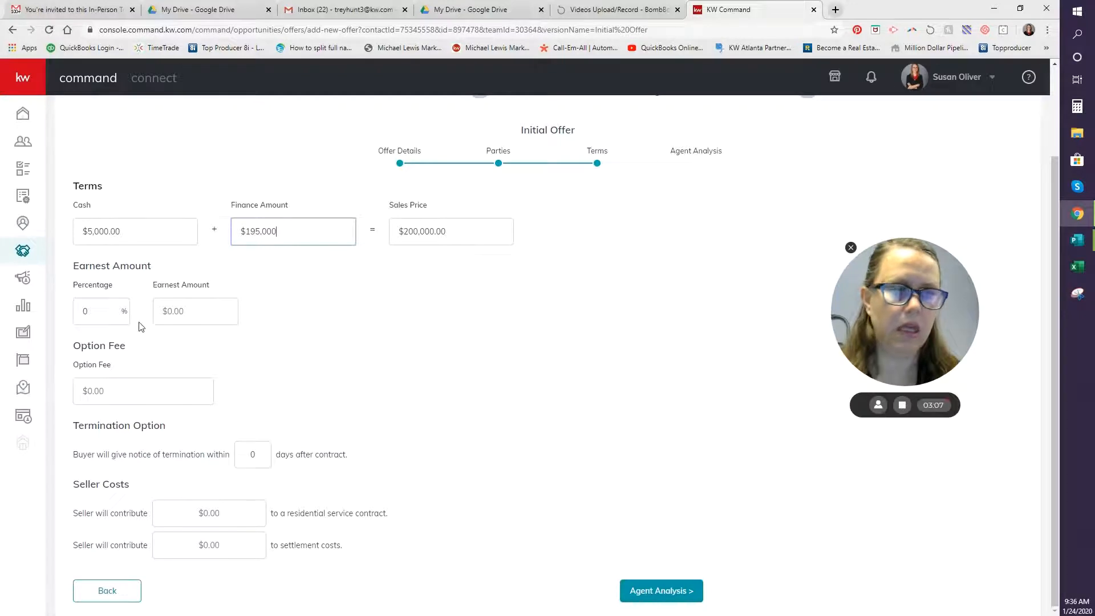
{"action": "left_click", "coordinate": [191, 317]}
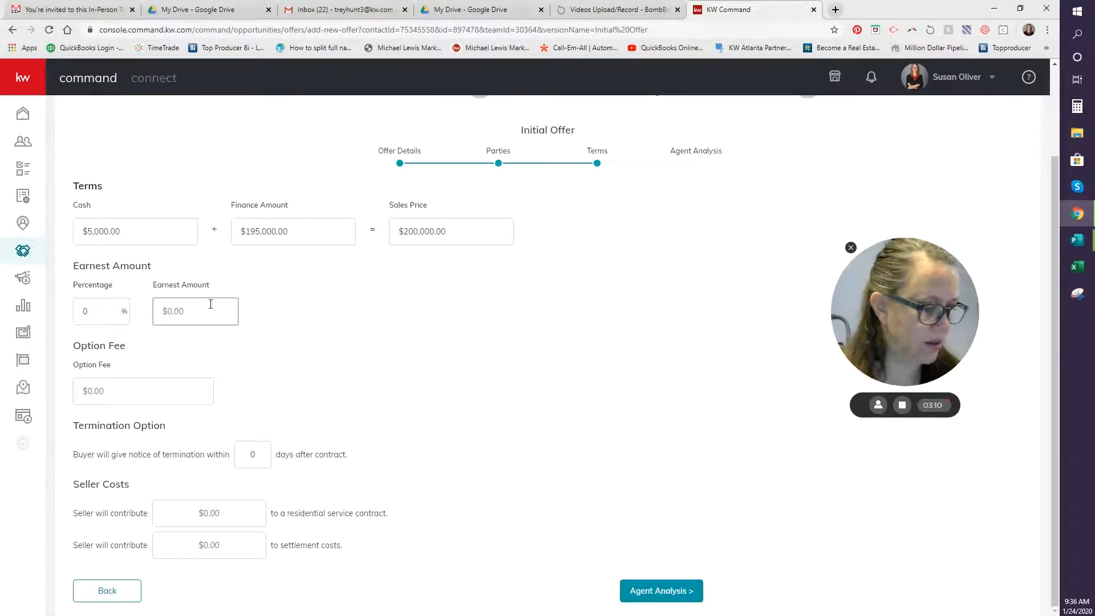
{"action": "type", "text": "1"}
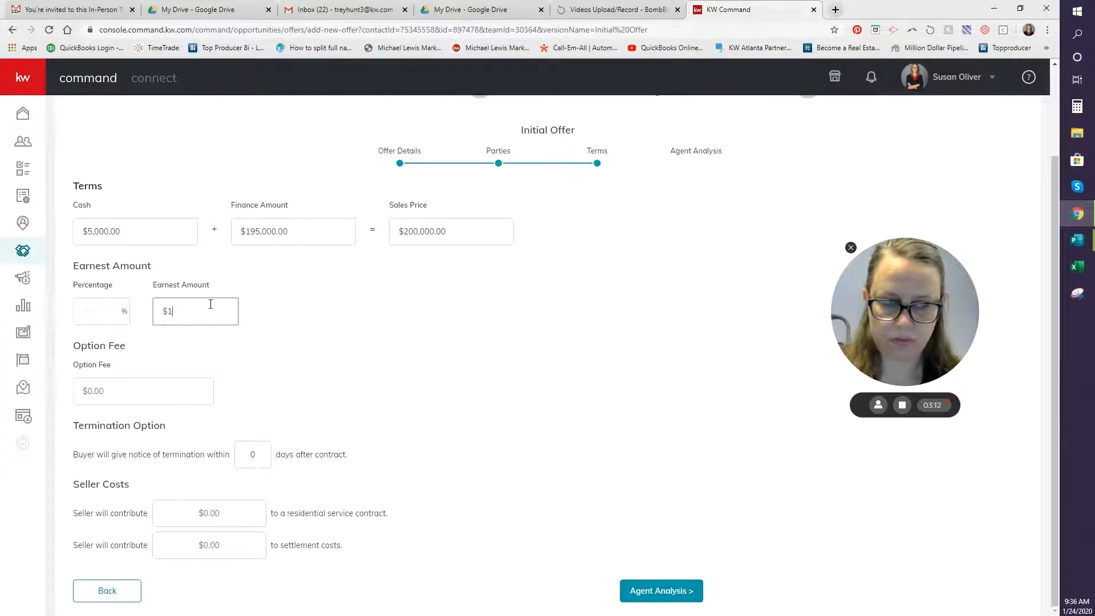
{"action": "type", "text": ",200"}
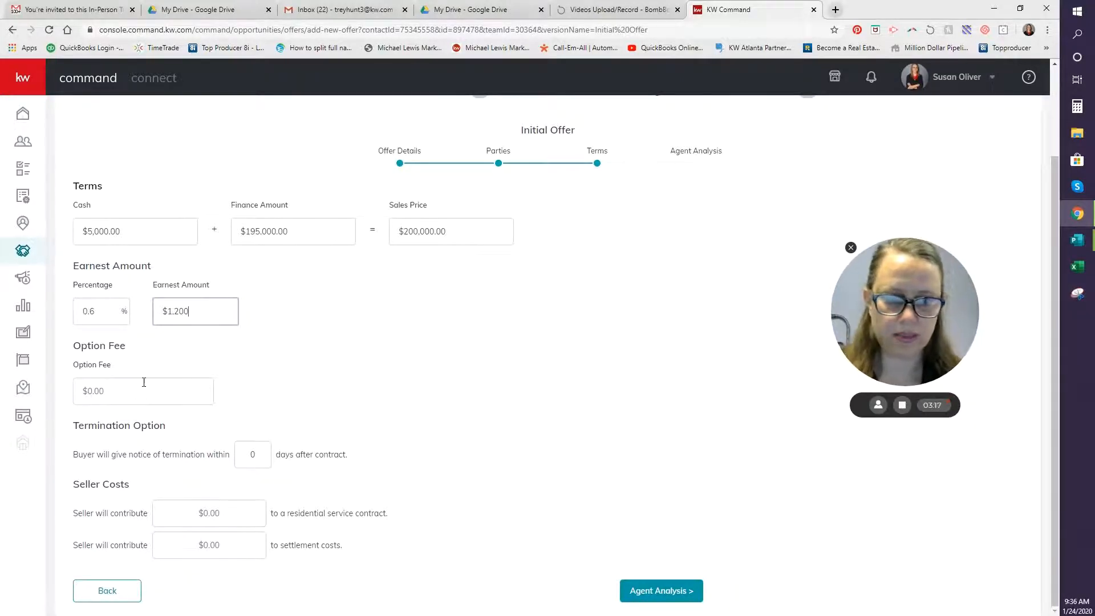
{"action": "left_click", "coordinate": [103, 396]}
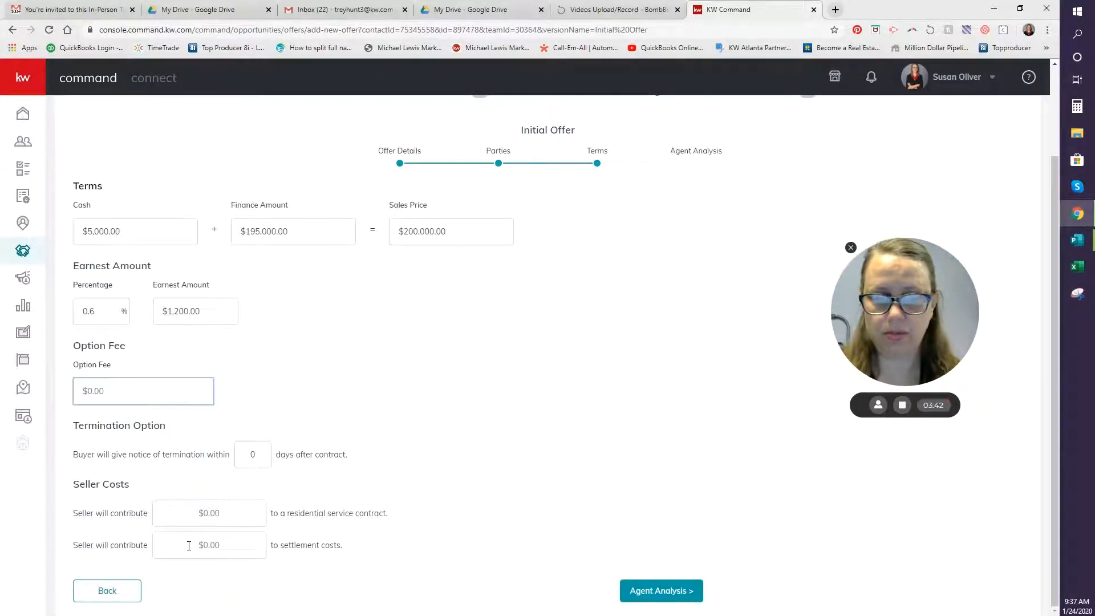
Set seller costs: $480 service contract and $5,000 settlement costs contribution.
{"action": "left_click", "coordinate": [212, 514]}
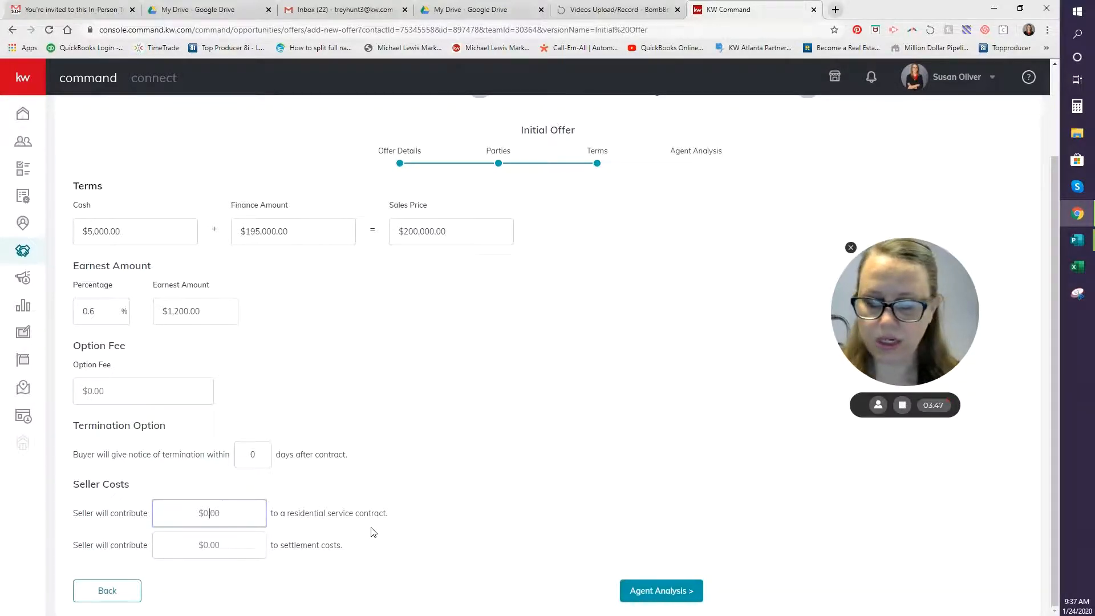
{"action": "type", "text": "480"}
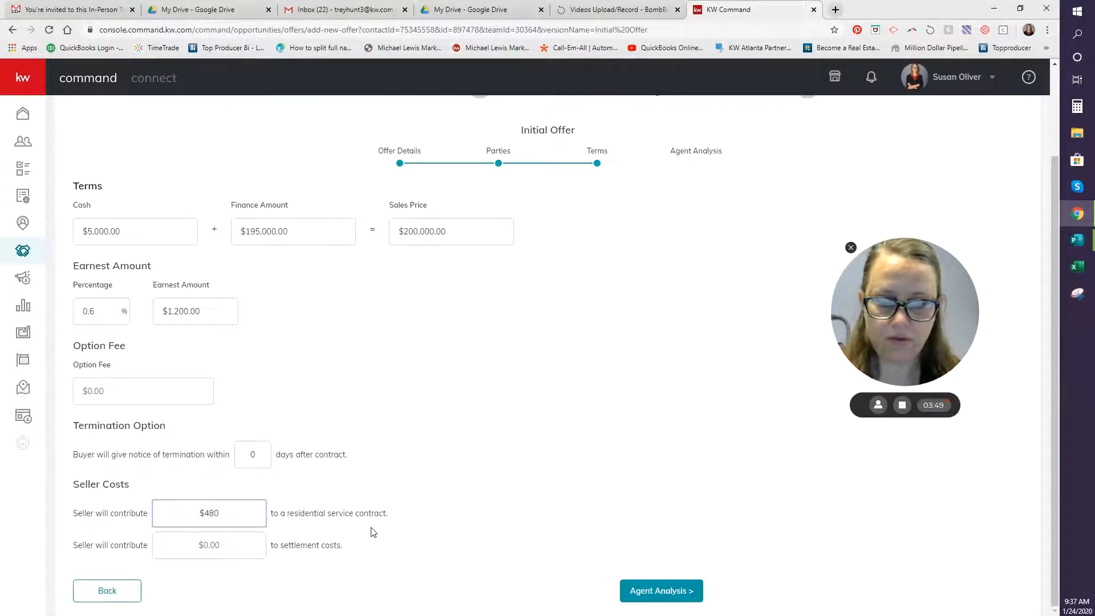
{"action": "key", "text": "Tab"}
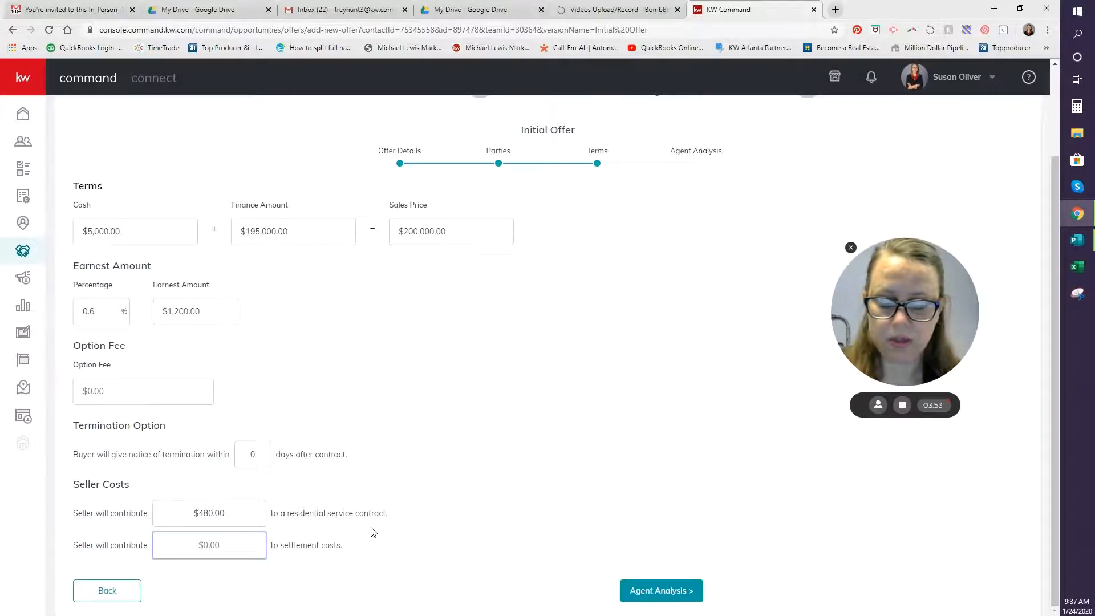
{"action": "type", "text": "5000"}
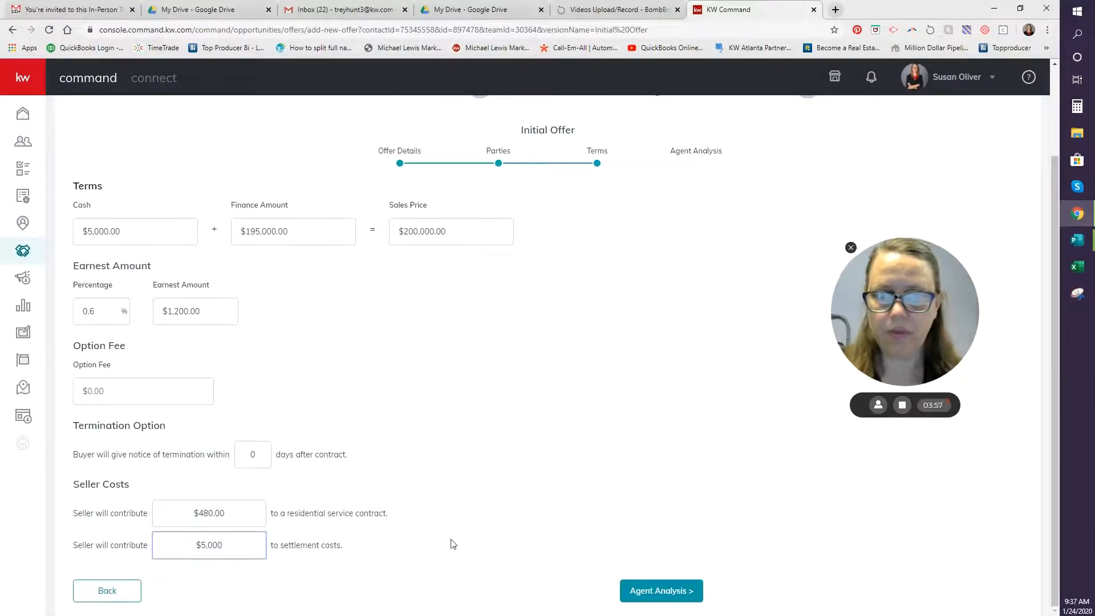
Save the $200,000 Initial Offer and mark it Accepted.
{"action": "left_click", "coordinate": [653, 594]}
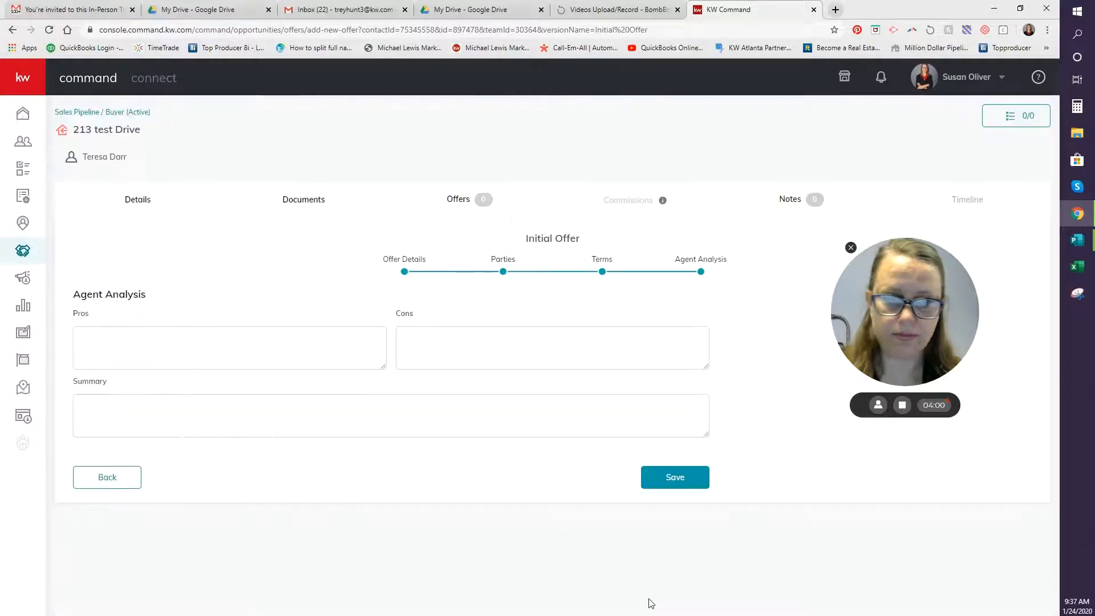
{"action": "left_click", "coordinate": [292, 341]}
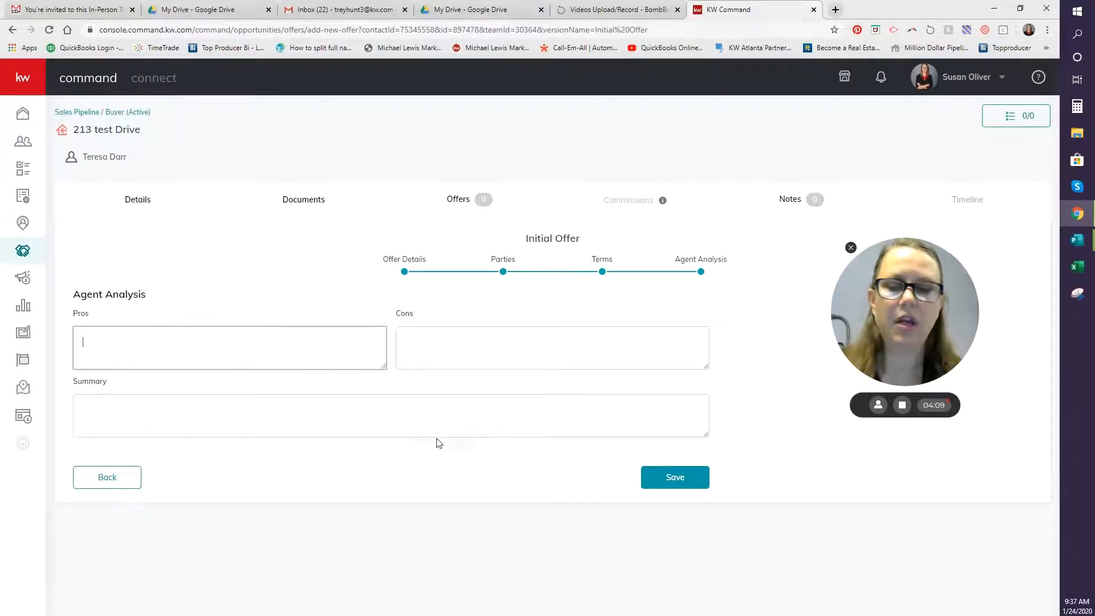
{"action": "left_click", "coordinate": [696, 483]}
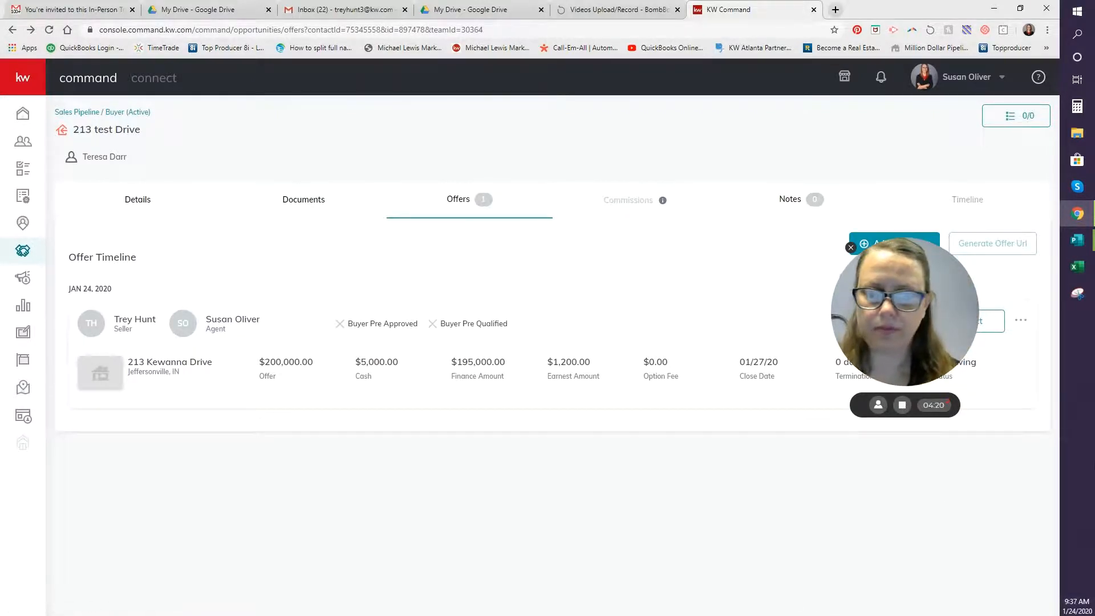
{"action": "left_click_drag", "start_coordinate": [907, 342], "coordinate": [958, 614]}
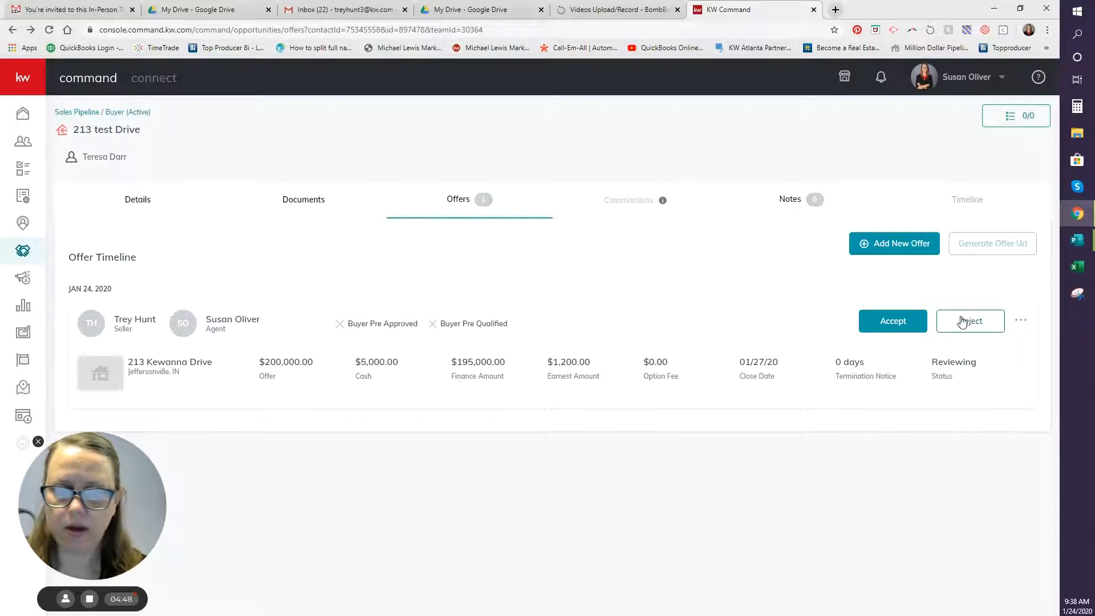
{"action": "left_click", "coordinate": [896, 322]}
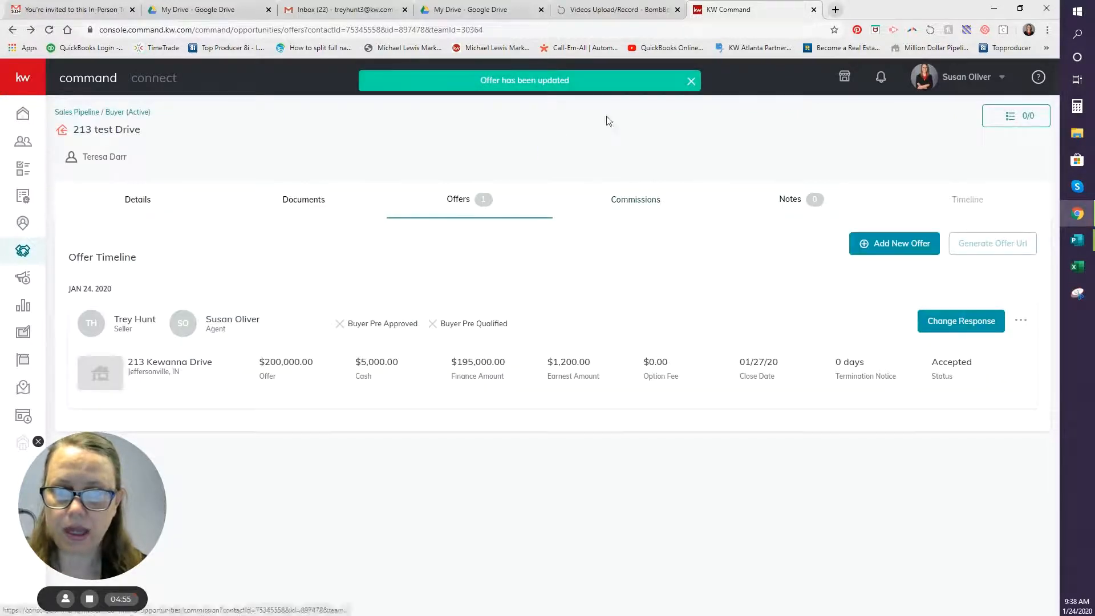
Set the commission sheet's contract date to January 24, 2020.
{"action": "left_click", "coordinate": [625, 209]}
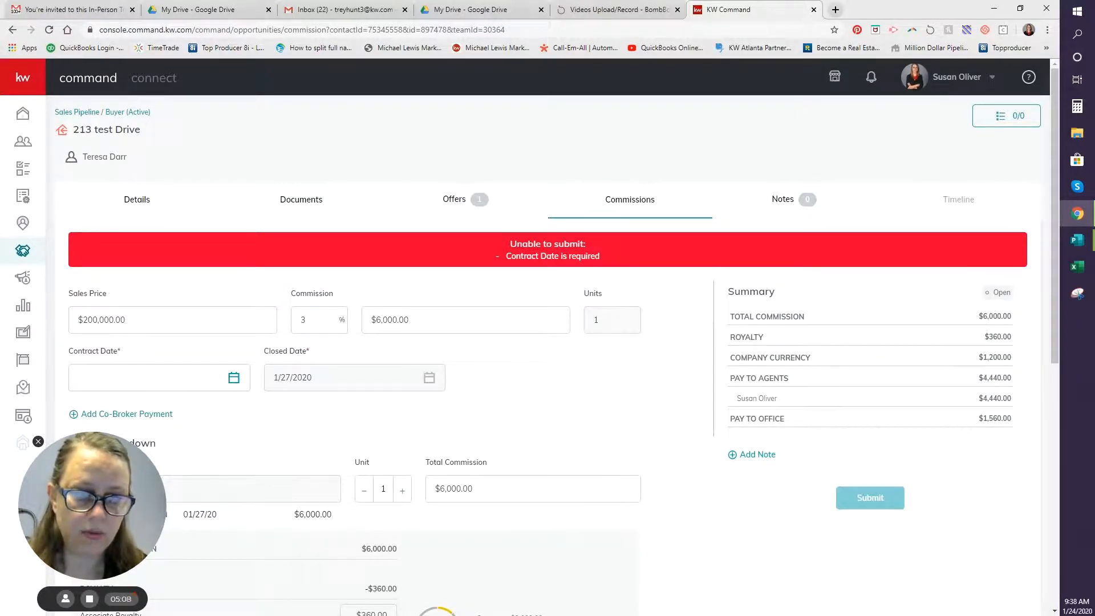
{"action": "left_click_drag", "start_coordinate": [145, 428], "coordinate": [969, 211]}
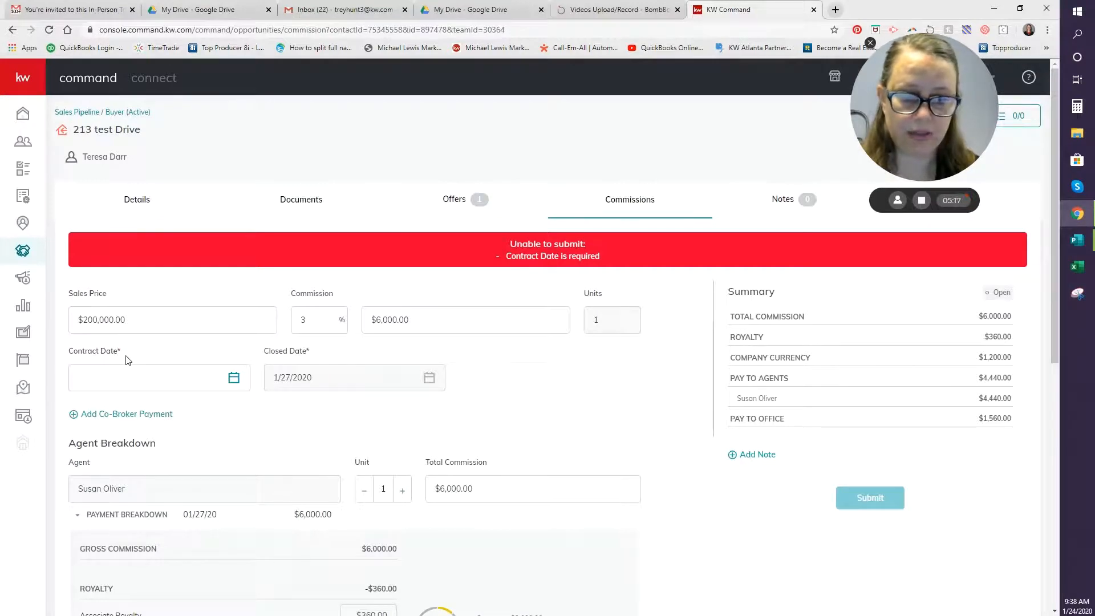
{"action": "left_click", "coordinate": [233, 378]}
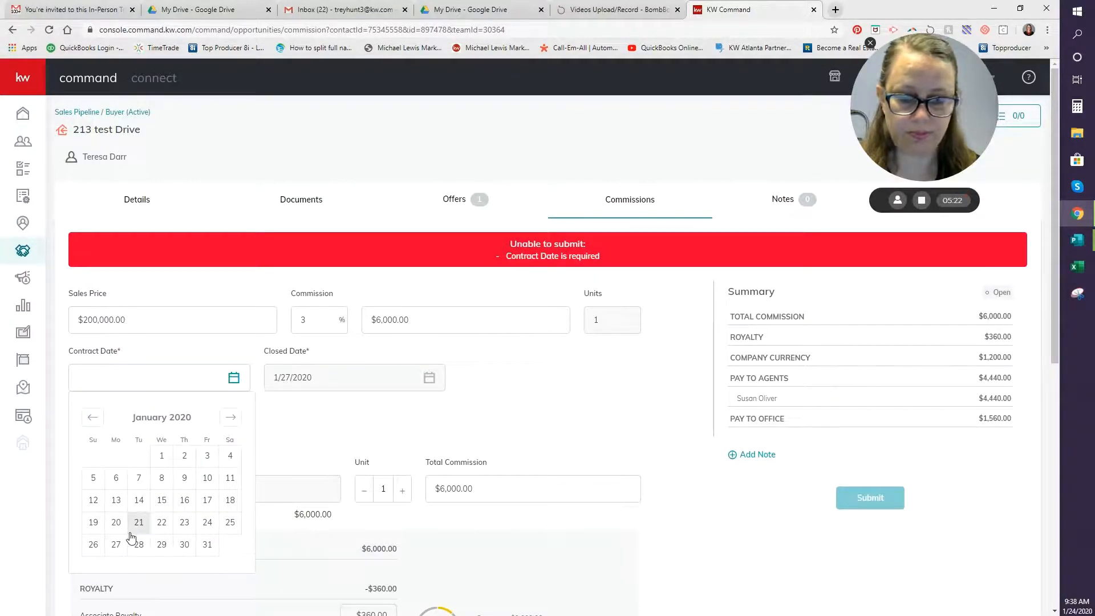
{"action": "left_click", "coordinate": [208, 522]}
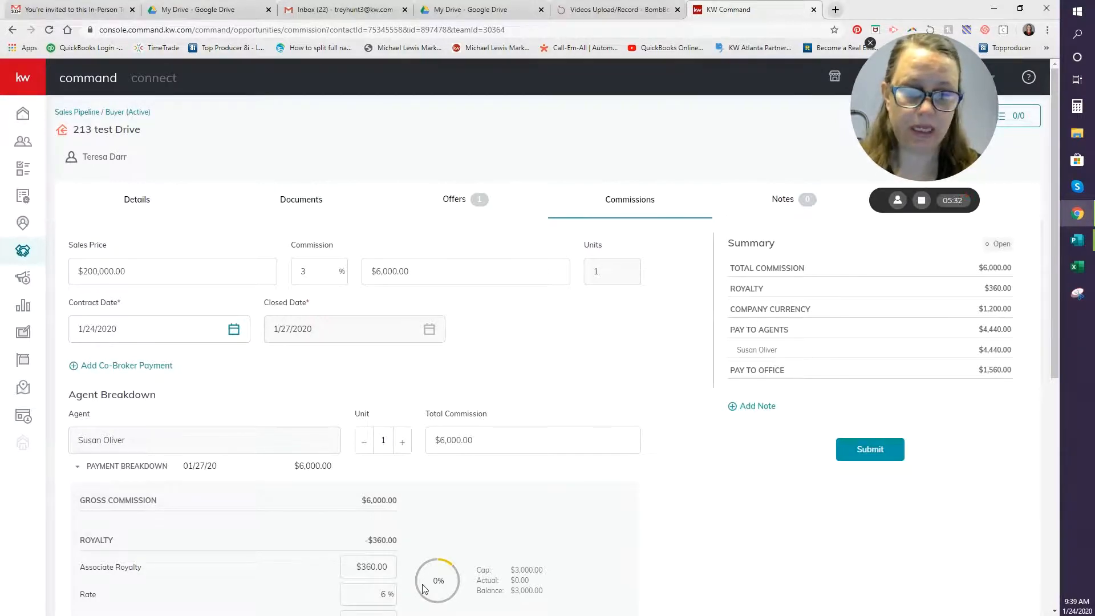
{"action": "scroll", "coordinate": [530, 425], "scroll_direction": "down", "scroll_amount": 5}
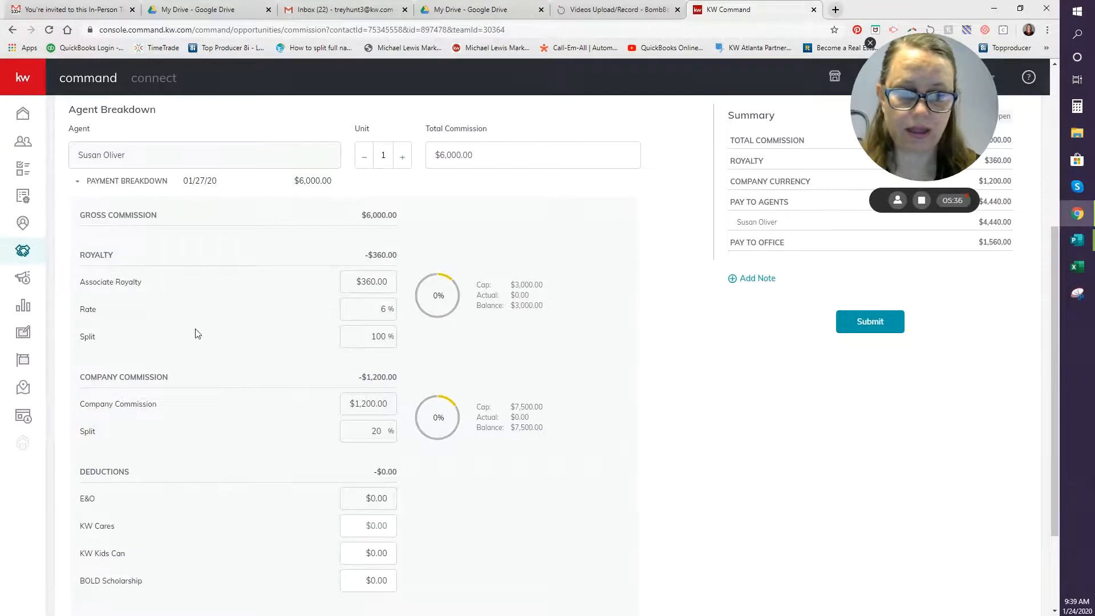
{"action": "scroll", "coordinate": [296, 522], "scroll_direction": "down", "scroll_amount": 2}
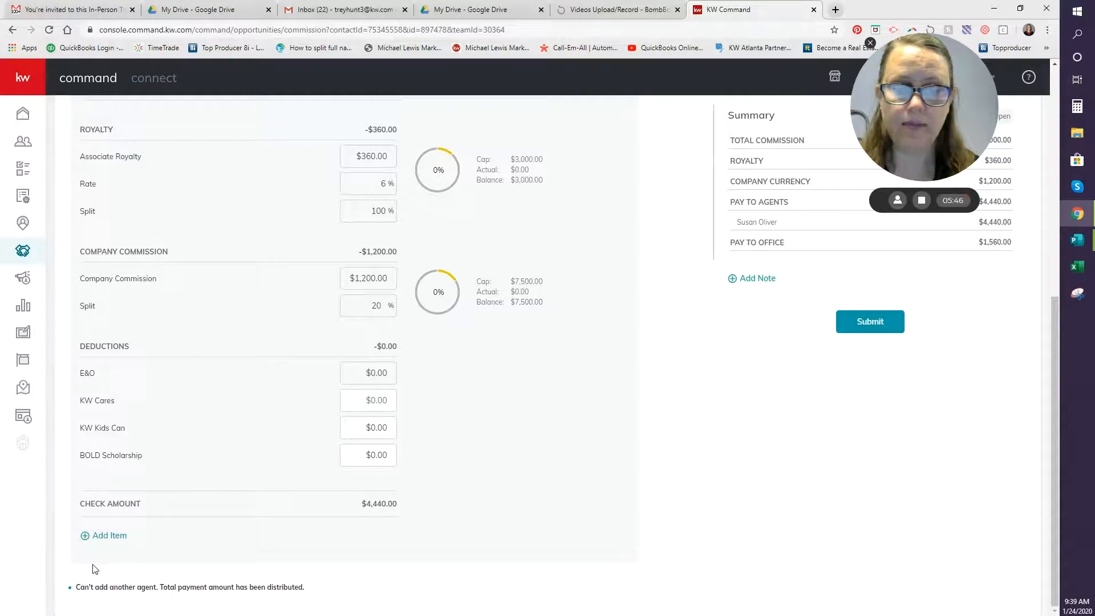
Start a new Deduction item of $240 on the commission sheet.
{"action": "left_click", "coordinate": [109, 539]}
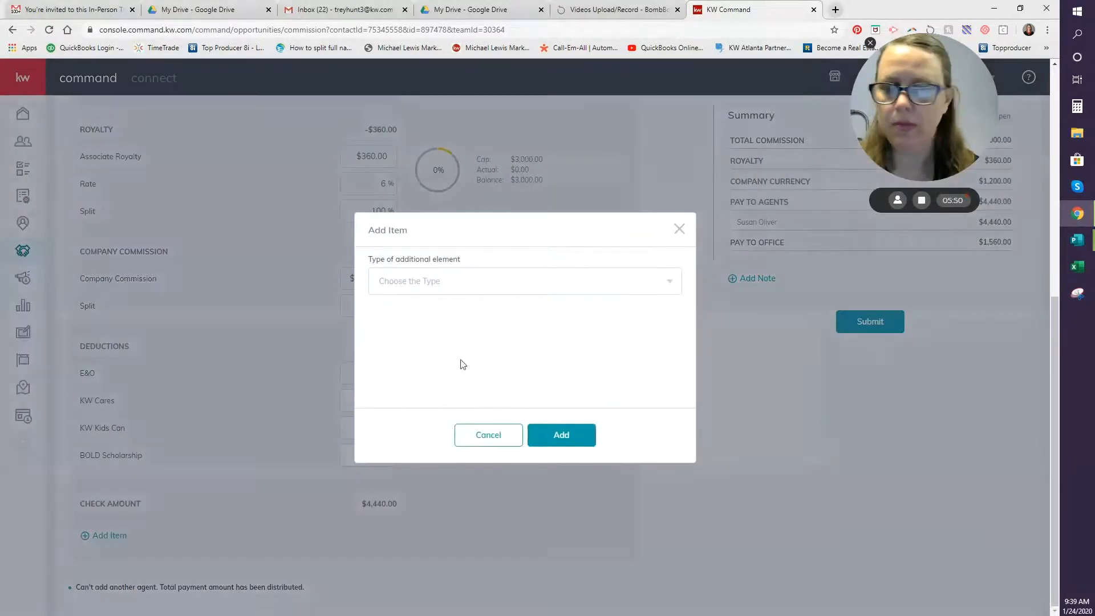
{"action": "left_click", "coordinate": [656, 291]}
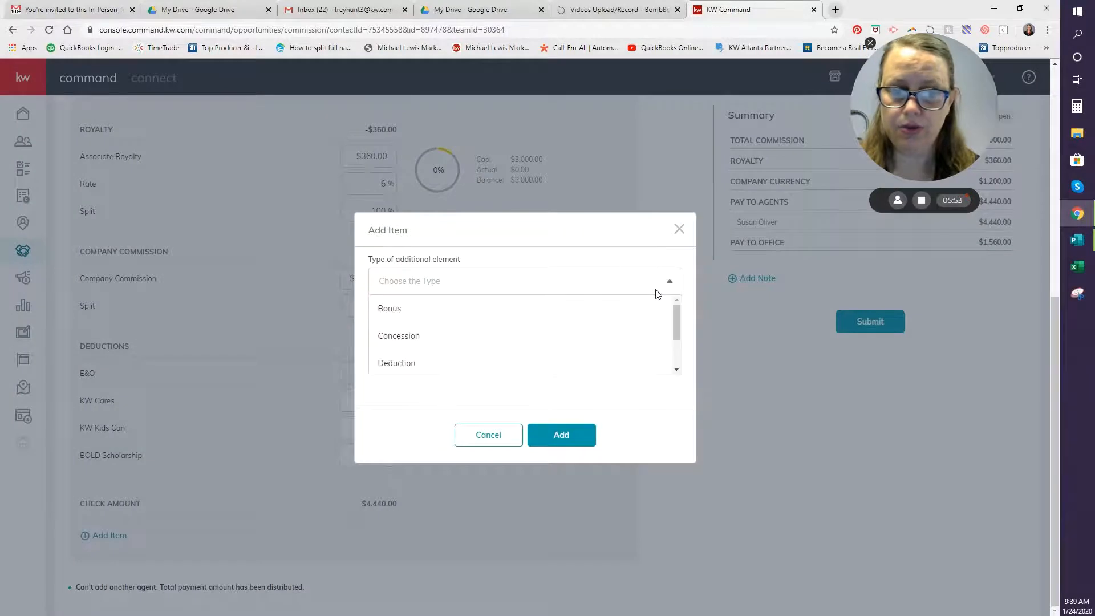
{"action": "left_click", "coordinate": [624, 370]}
{"action": "left_click", "coordinate": [452, 294]}
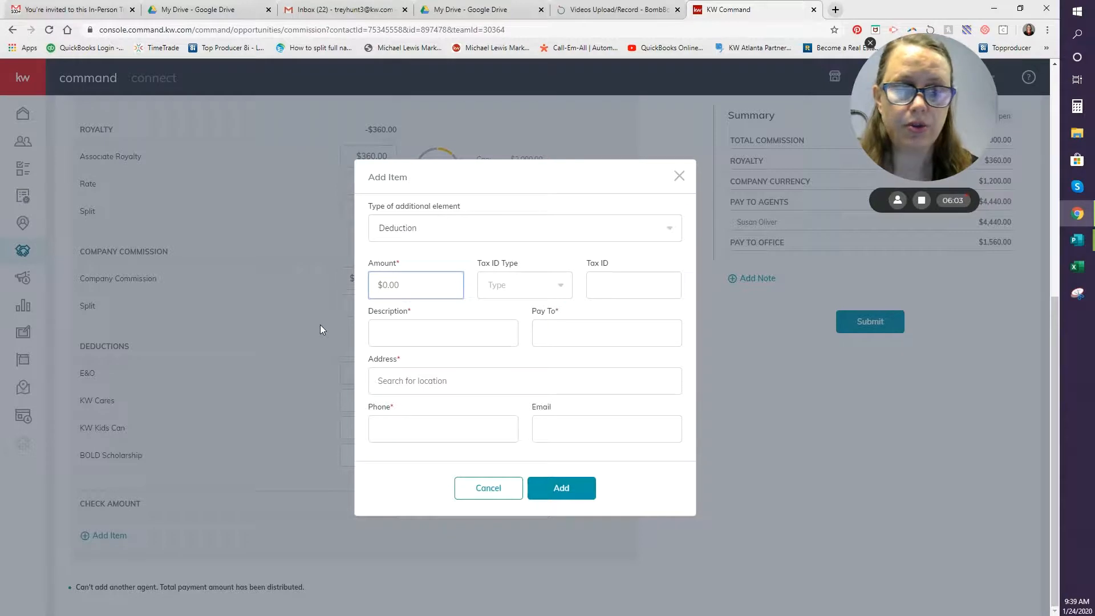
{"action": "type", "text": "240"}
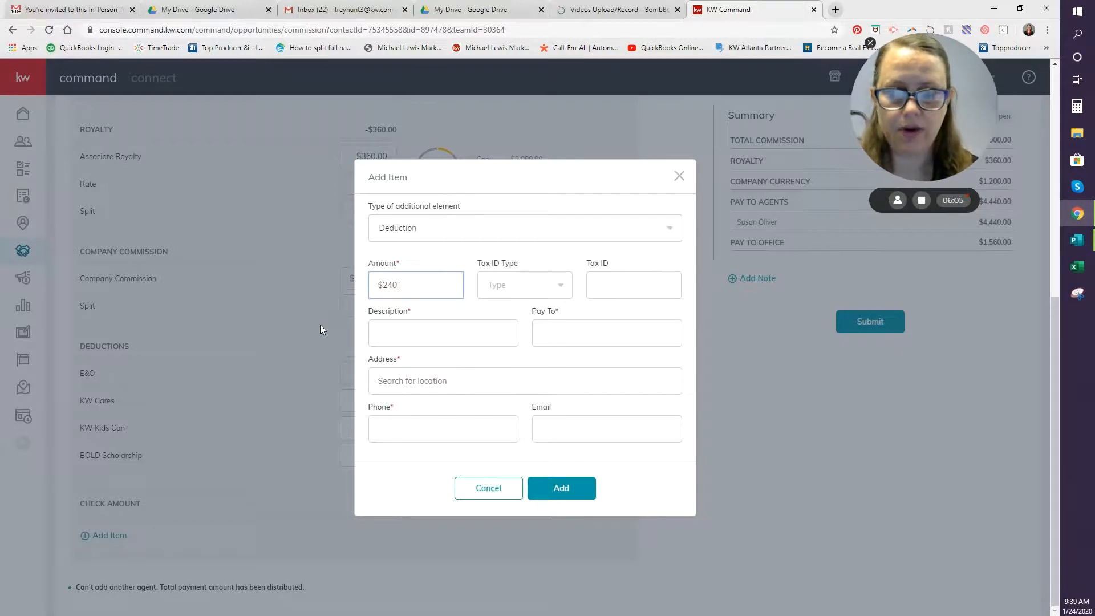
{"action": "key", "text": "Tab"}
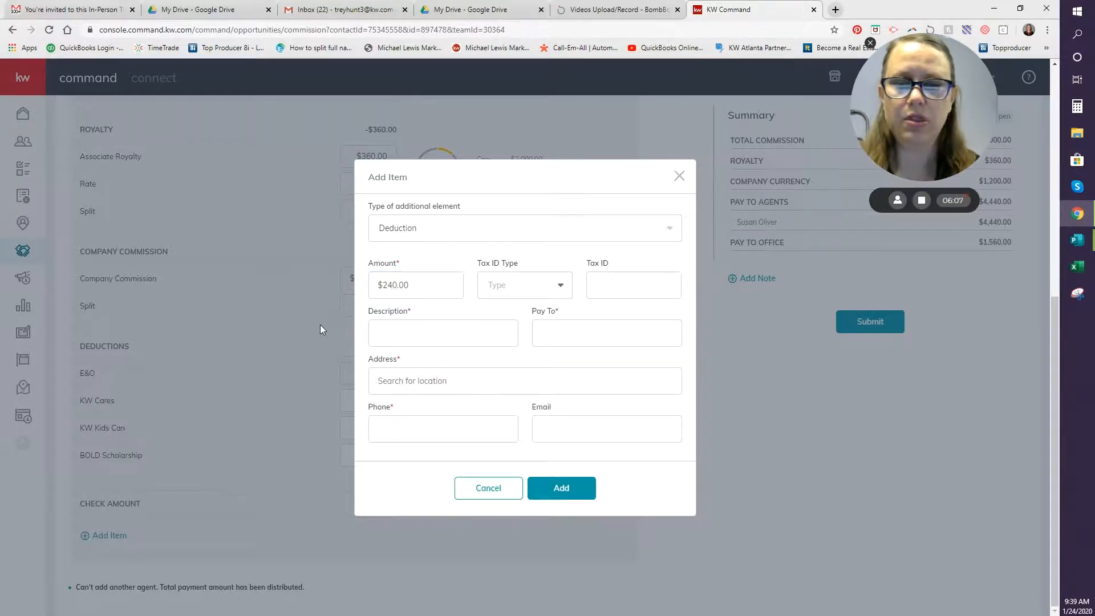
{"action": "key", "text": "Tab"}
{"action": "key", "text": "Tab"}
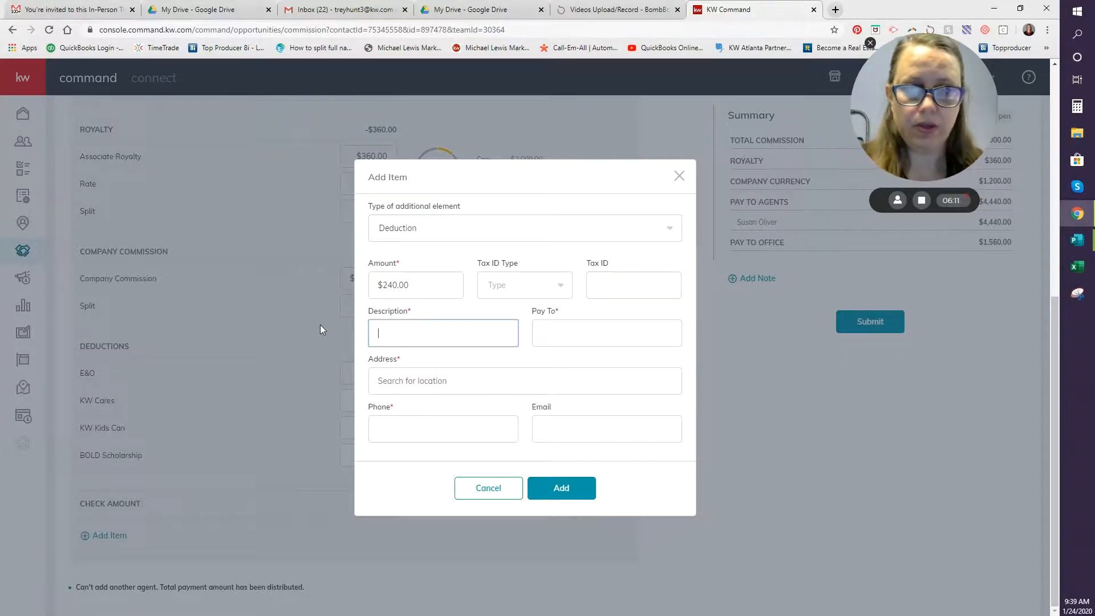
Describe it as FMLS, payable to FMLS with suggested address and phone, and add it.
{"action": "type", "text": "FMLS"}
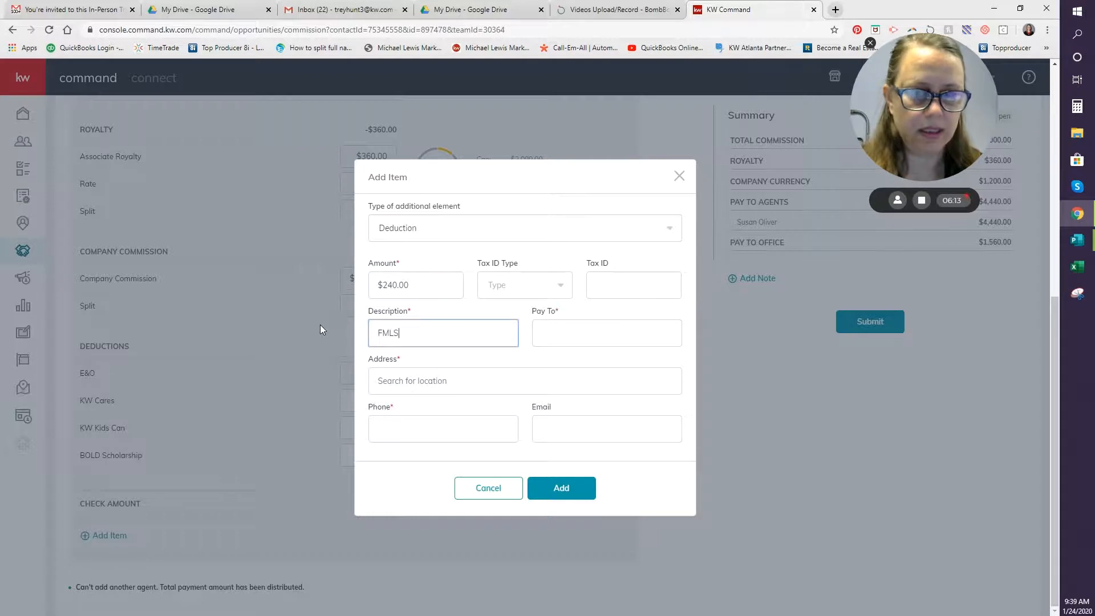
{"action": "key", "text": "Tab"}
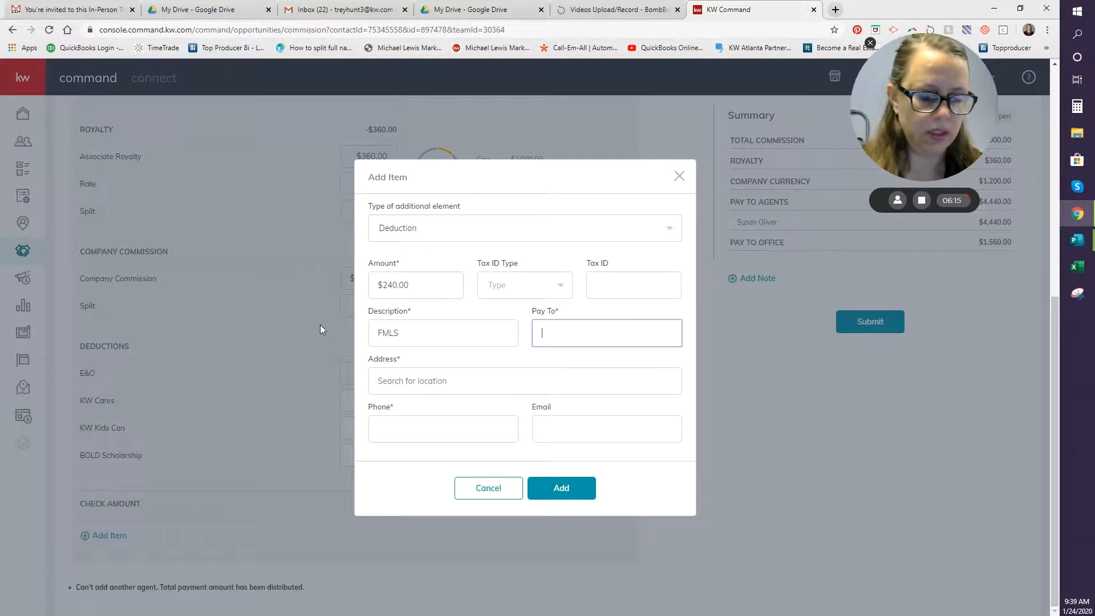
{"action": "type", "text": "FMLSX"}
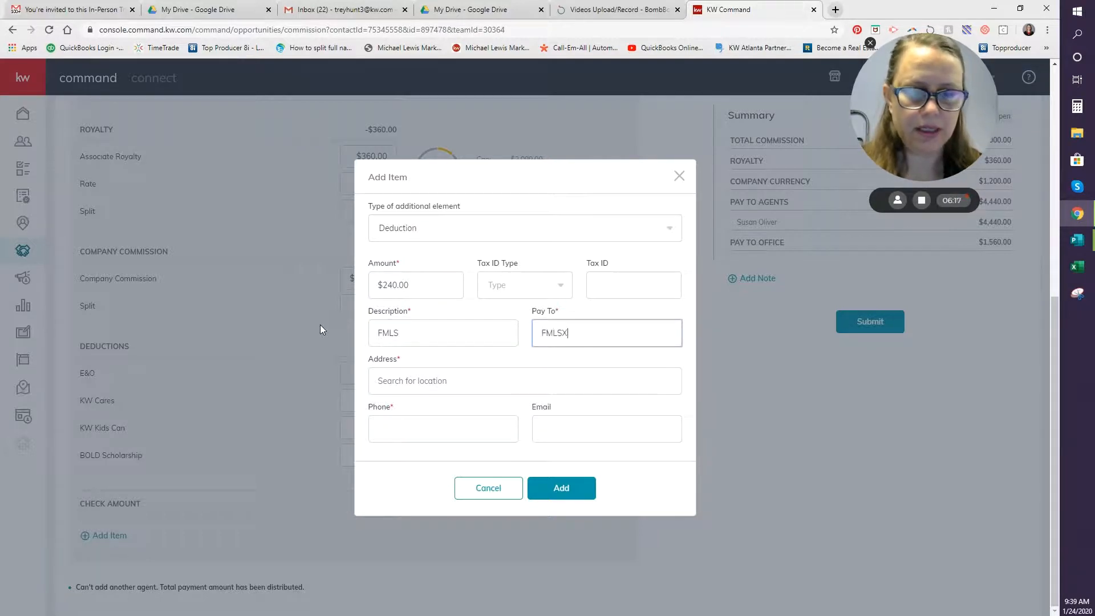
{"action": "key", "text": "Tab"}
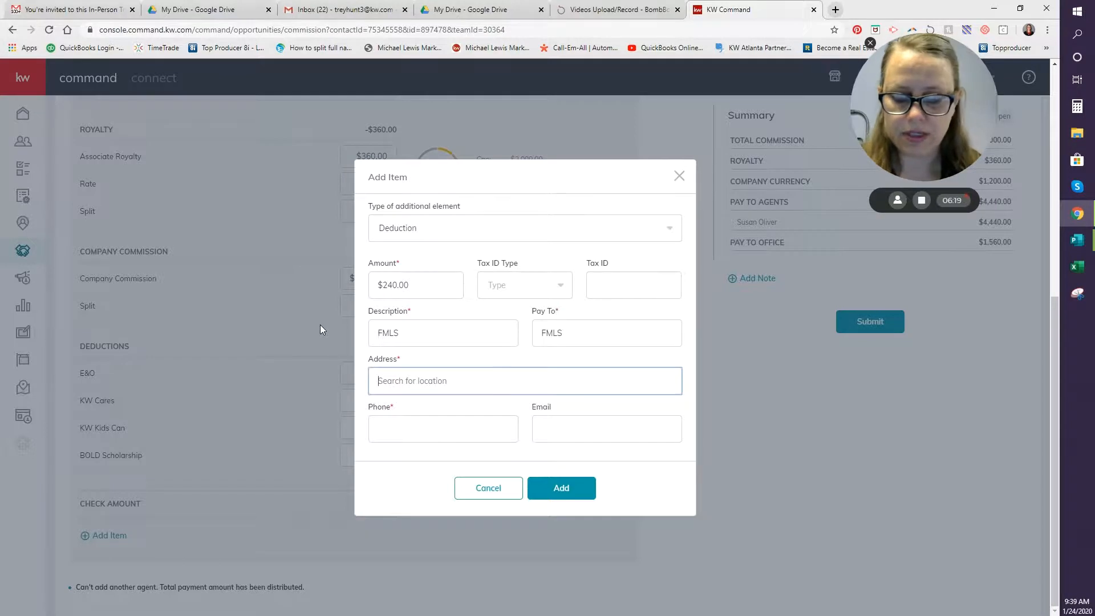
{"action": "type", "text": "22"}
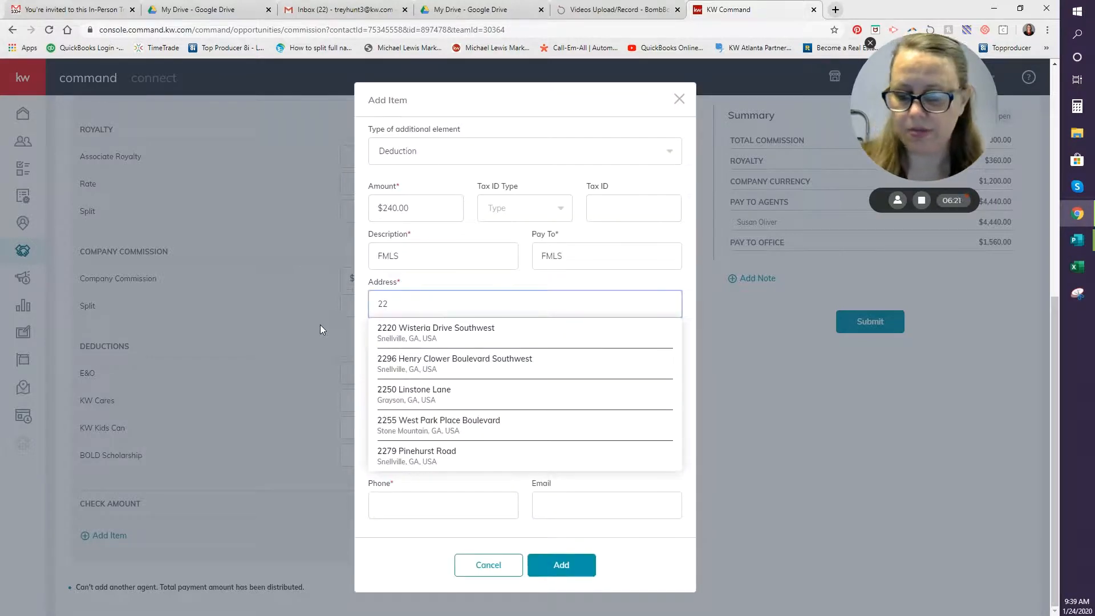
{"action": "left_click", "coordinate": [394, 334]}
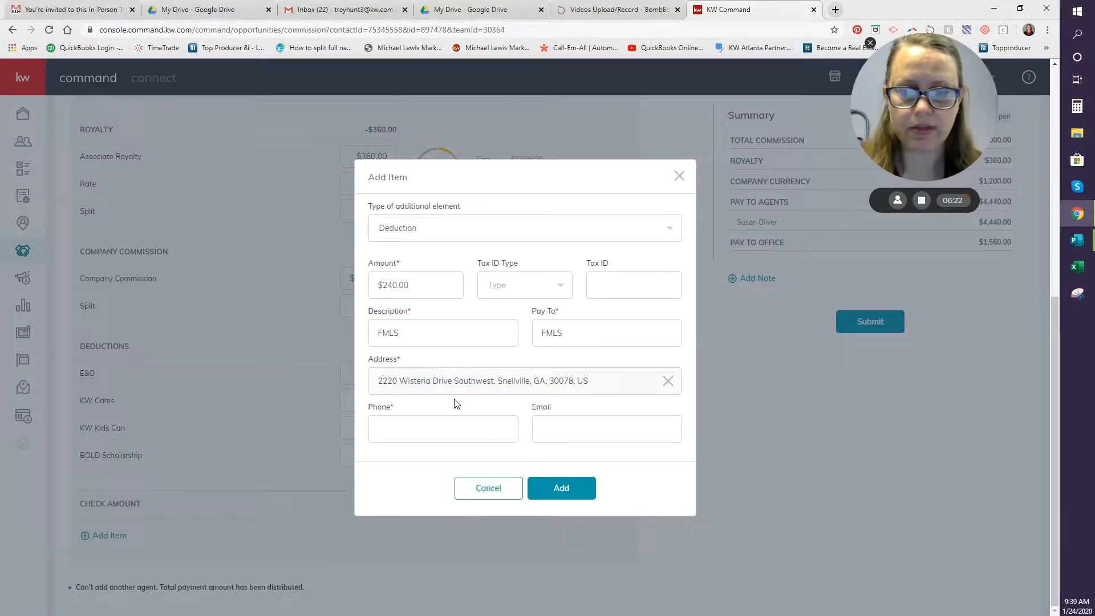
{"action": "left_click", "coordinate": [464, 440]}
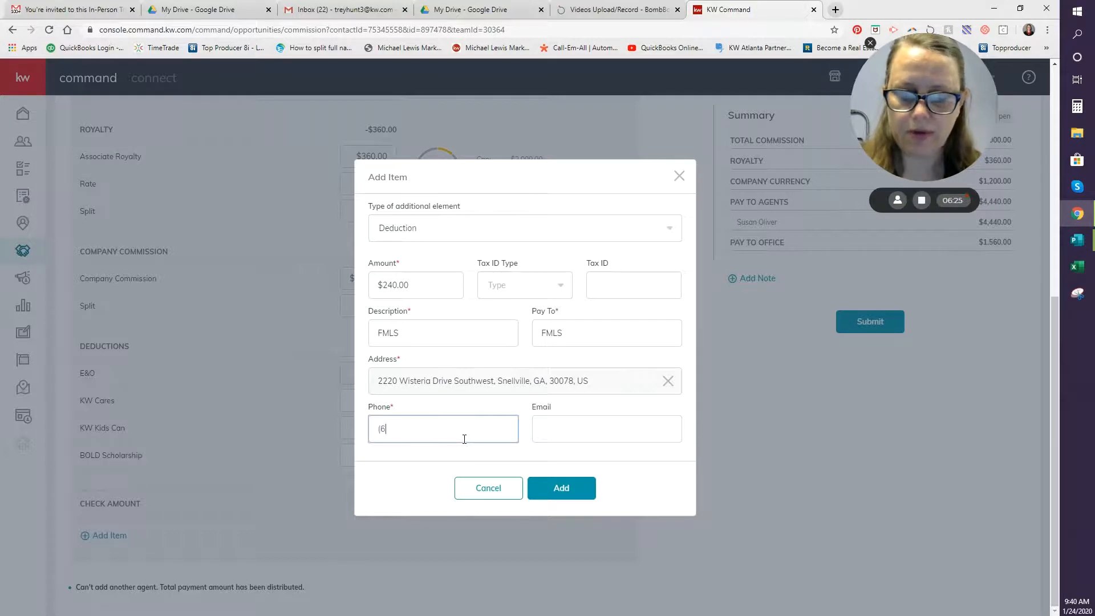
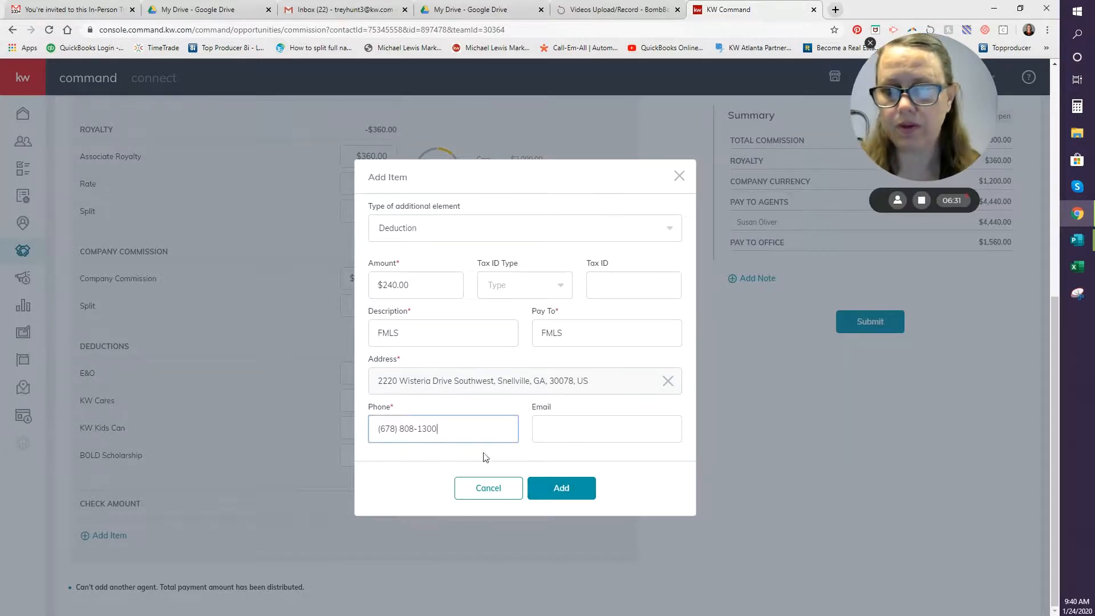
{"action": "left_click", "coordinate": [552, 499]}
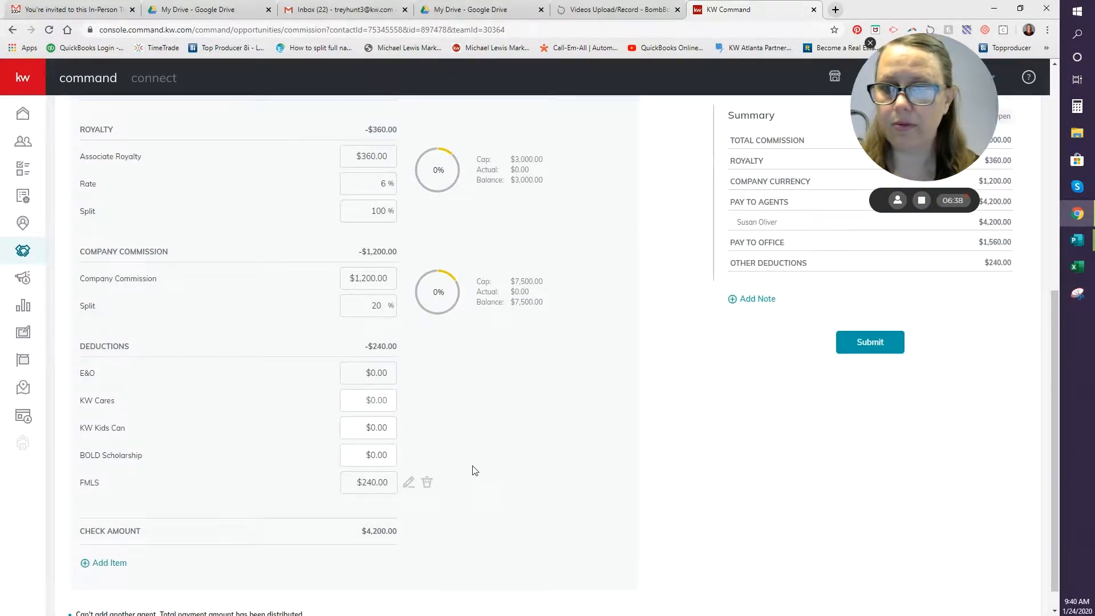
Start a new Inside Referral item for $600.
{"action": "left_click", "coordinate": [107, 563]}
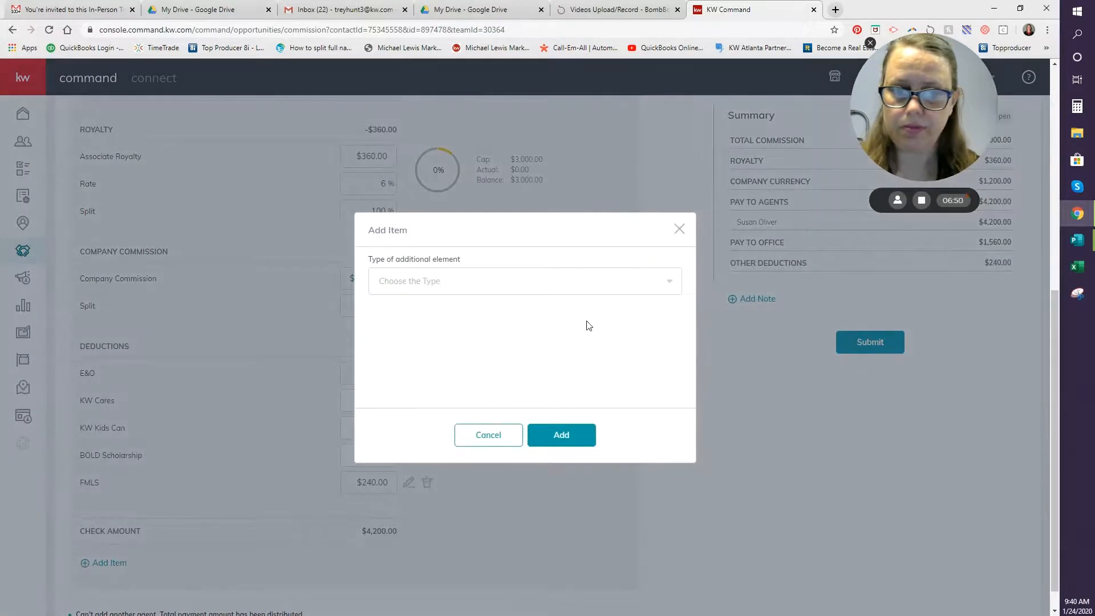
{"action": "left_click", "coordinate": [488, 291]}
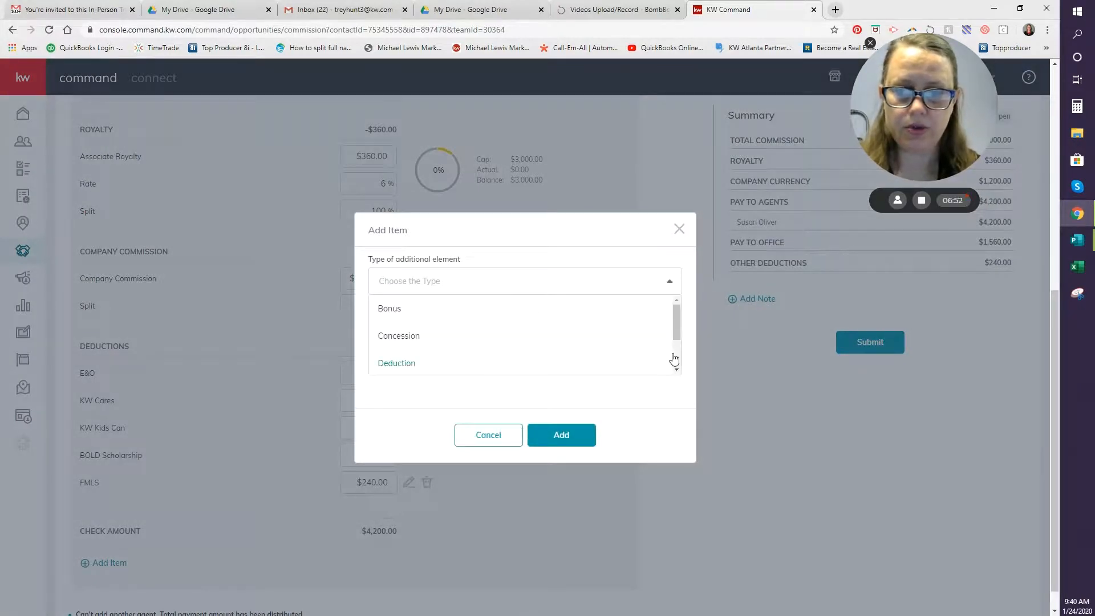
{"action": "scroll", "coordinate": [674, 364], "scroll_direction": "down", "scroll_amount": 2}
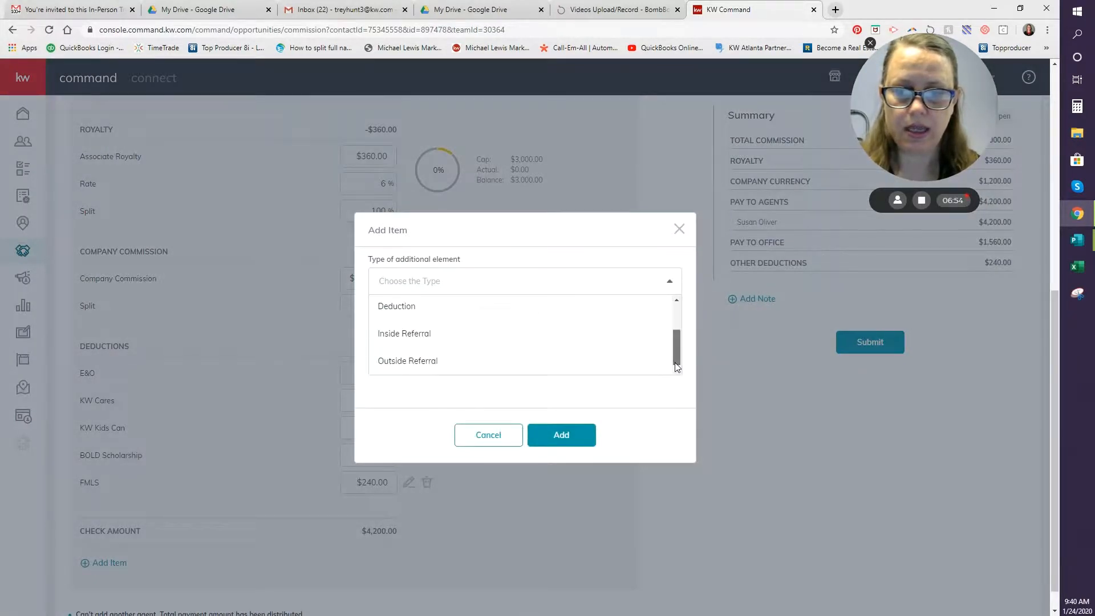
{"action": "left_click", "coordinate": [443, 336]}
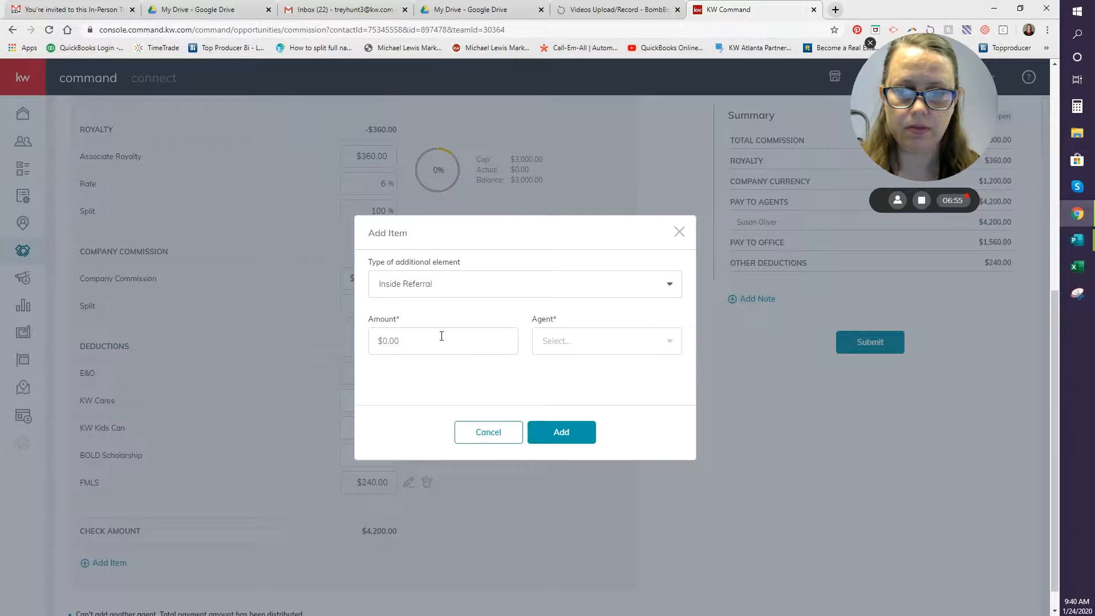
{"action": "left_click", "coordinate": [407, 341]}
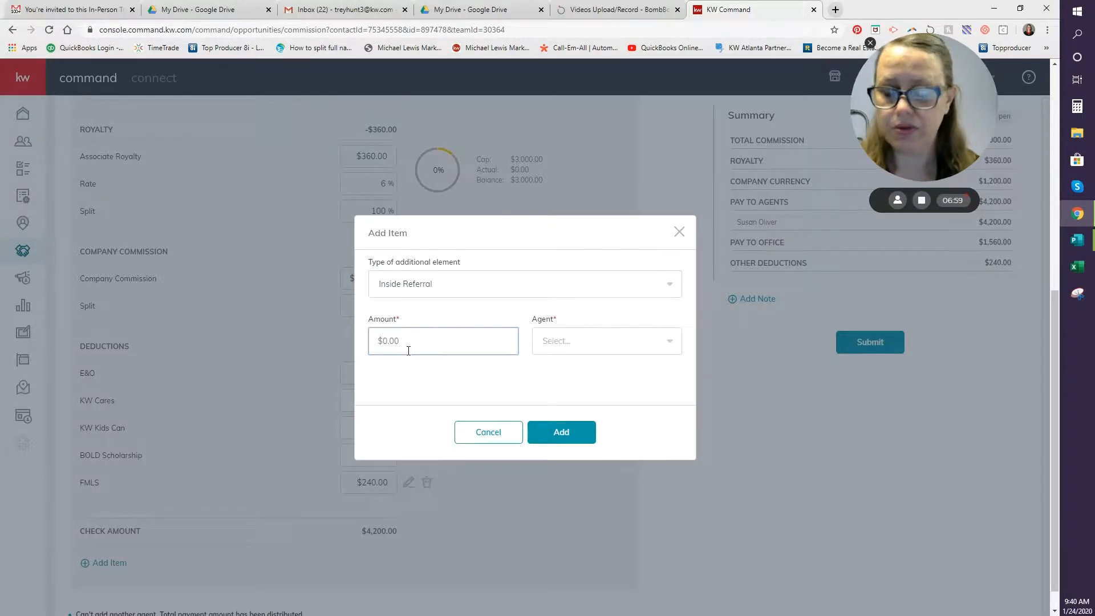
{"action": "type", "text": "600"}
{"action": "key", "text": "Tab"}
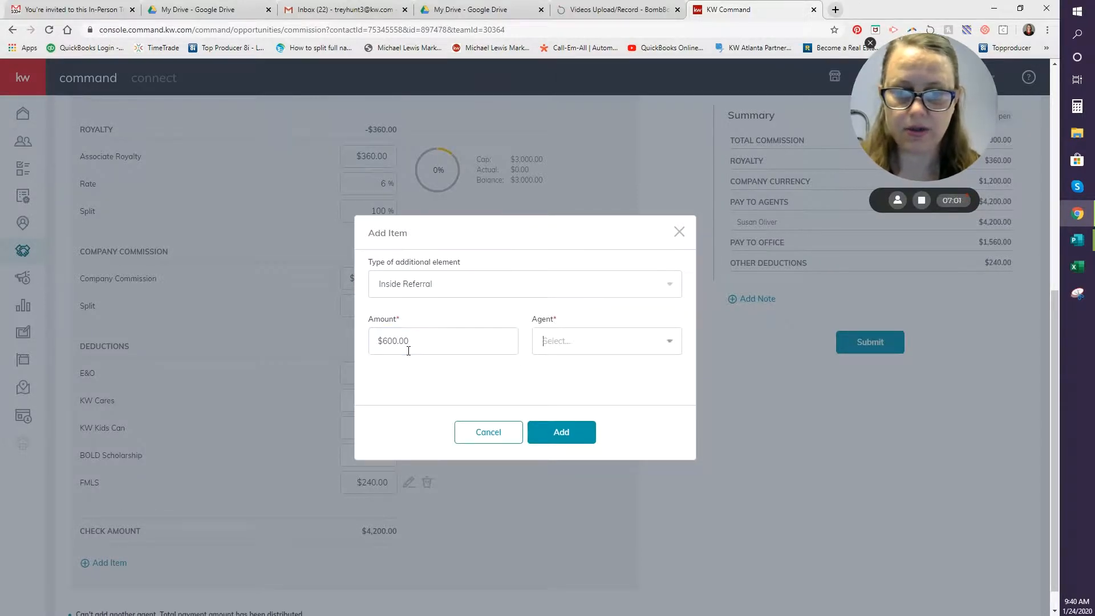
Assign the referral to the receiving agent and add it to the sheet.
{"action": "type", "text": "tre"}
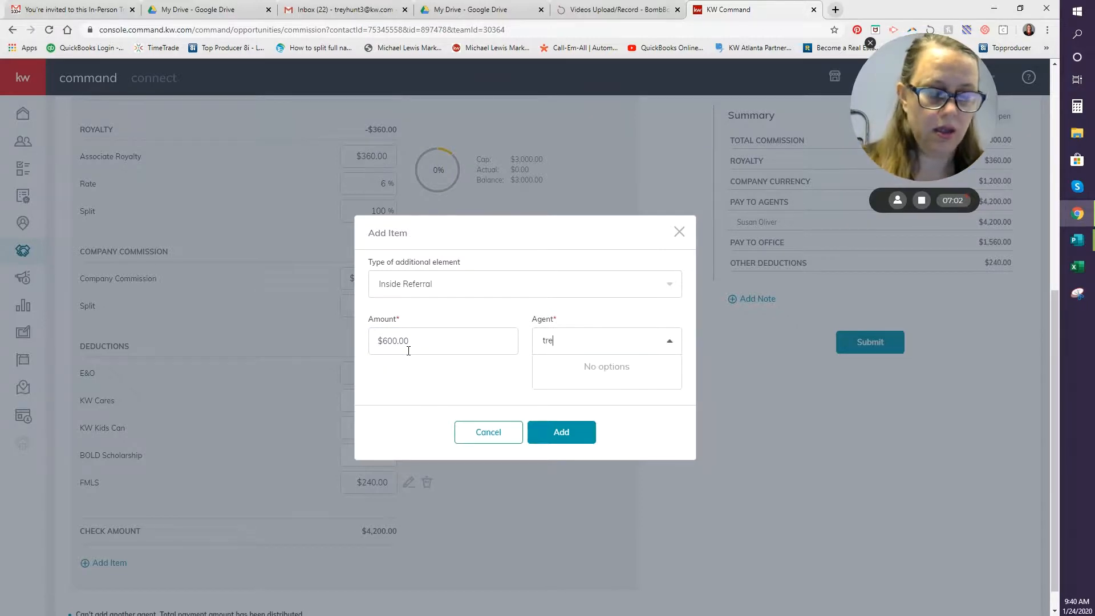
{"action": "left_click_drag", "start_coordinate": [449, 268], "coordinate": [711, 344]}
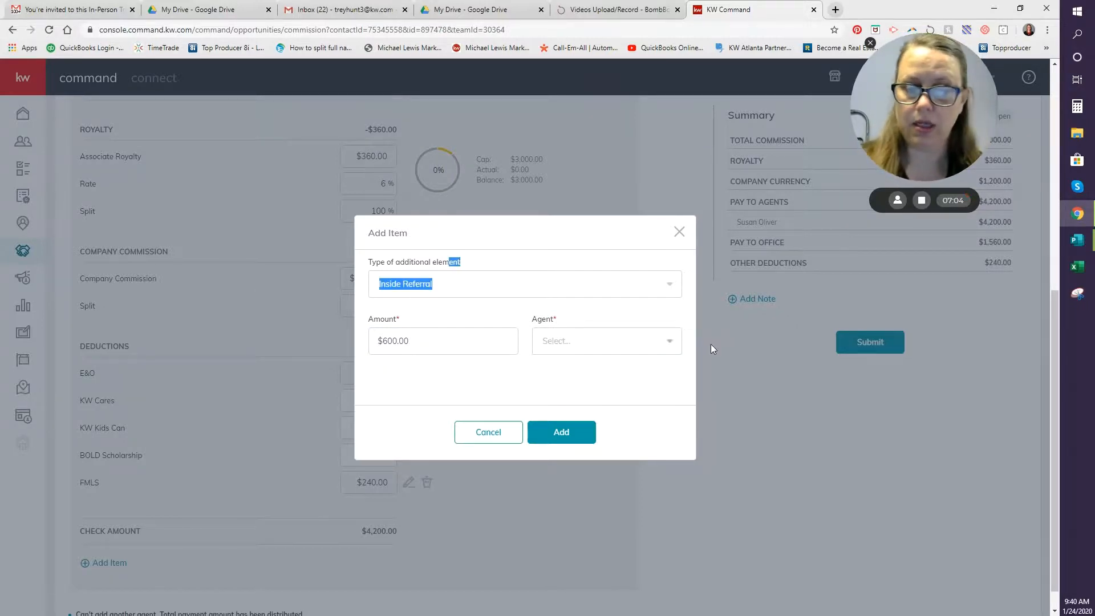
{"action": "left_click", "coordinate": [587, 336]}
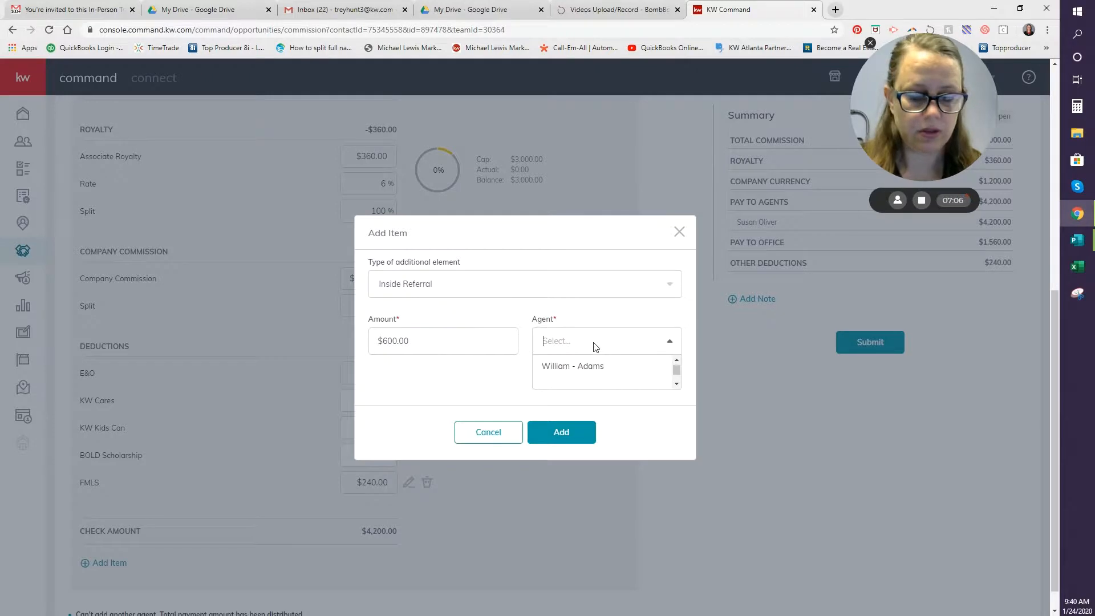
{"action": "type", "text": "tre"}
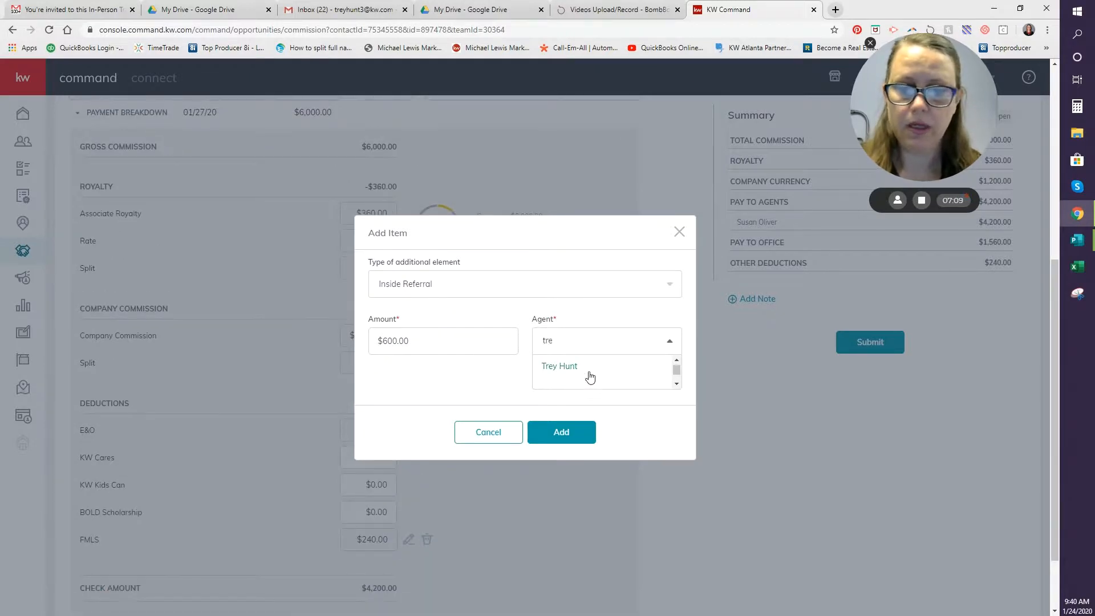
{"action": "left_click", "coordinate": [576, 372]}
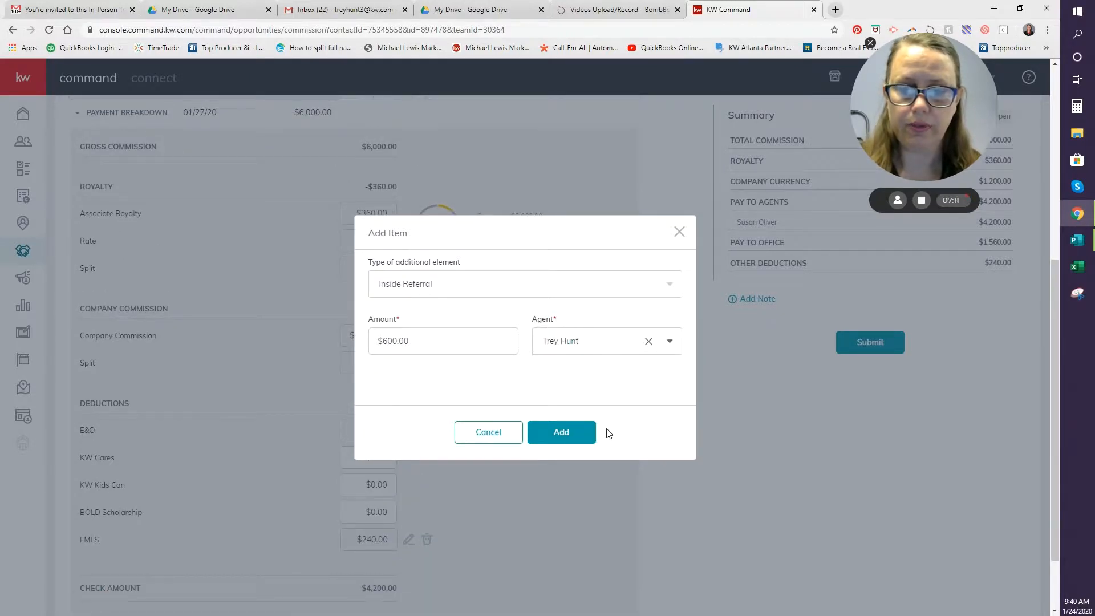
{"action": "left_click", "coordinate": [588, 431]}
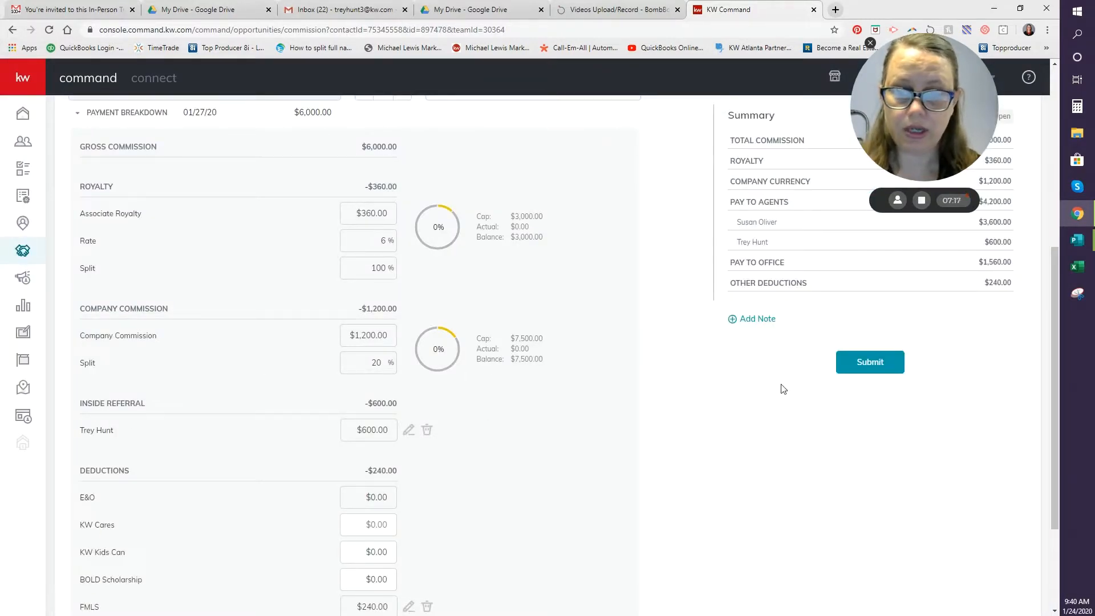
Submit the commission sheet, answering 'No, not this time' to the KW Cares donation.
{"action": "scroll", "coordinate": [744, 402], "scroll_direction": "down", "scroll_amount": 3}
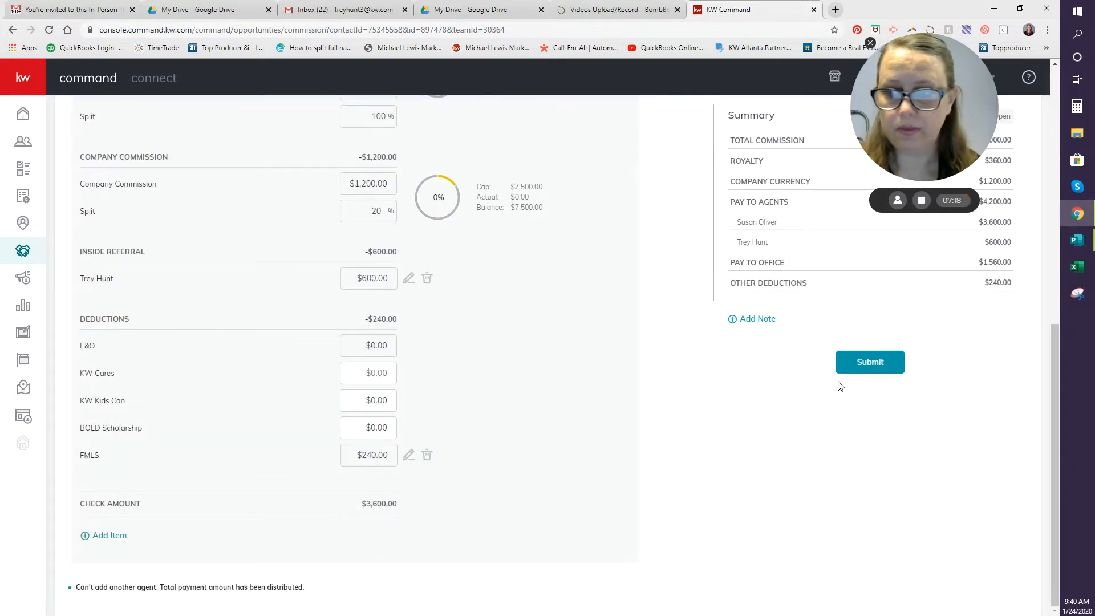
{"action": "left_click", "coordinate": [894, 366]}
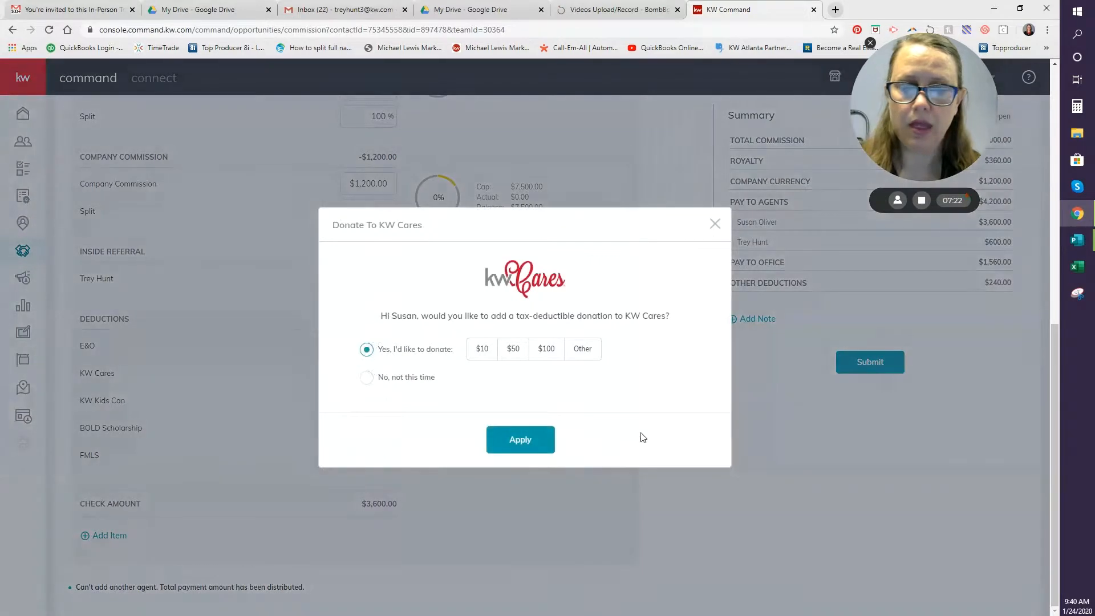
{"action": "scroll", "coordinate": [440, 447], "scroll_direction": "up", "scroll_amount": 1}
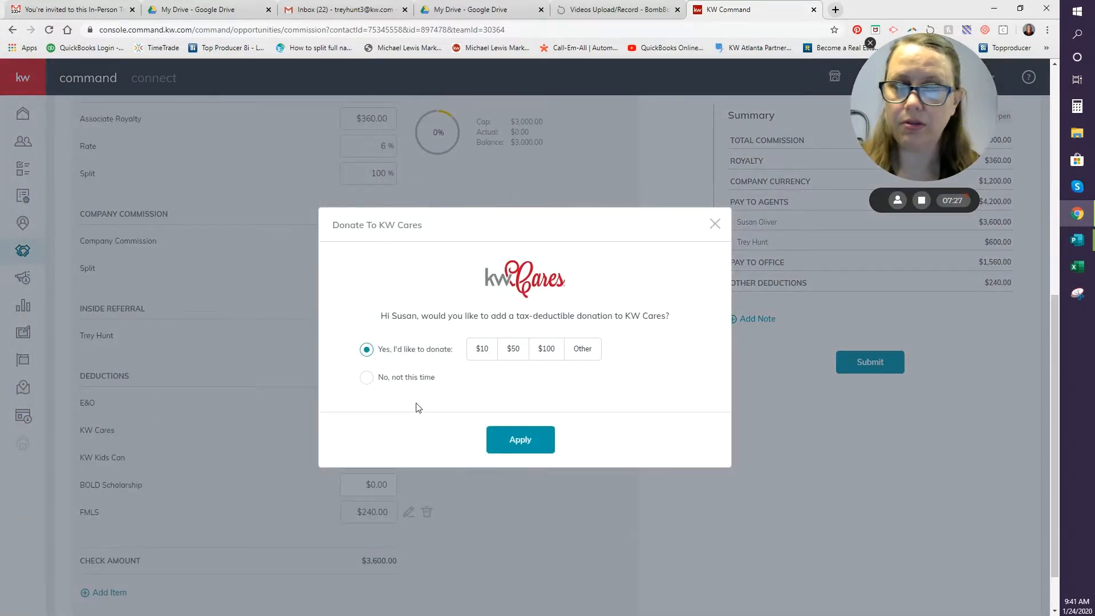
{"action": "left_click", "coordinate": [371, 378]}
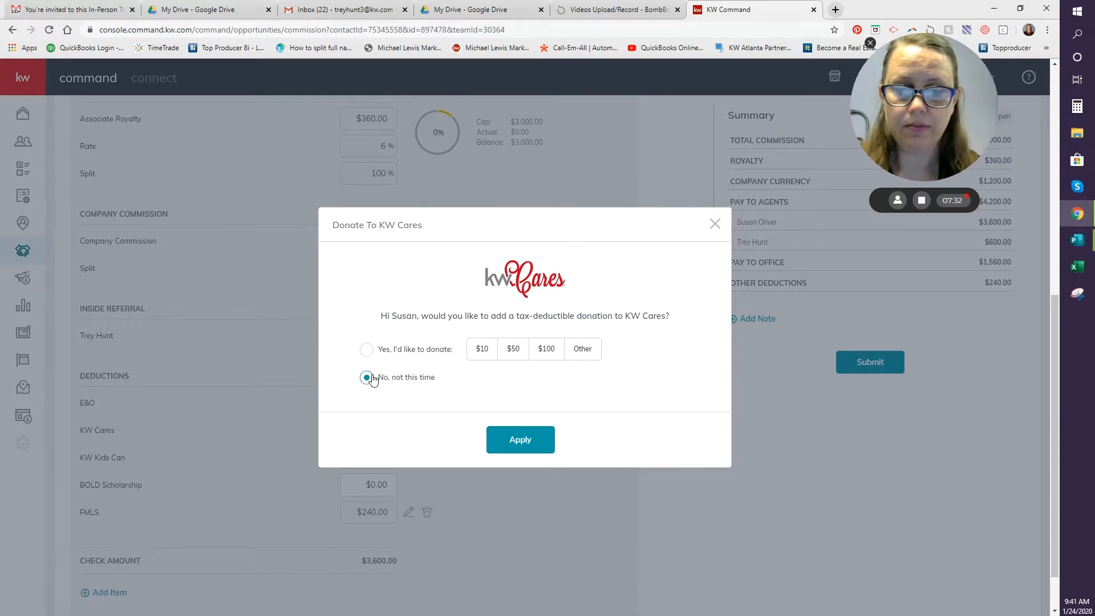
{"action": "left_click", "coordinate": [540, 440]}
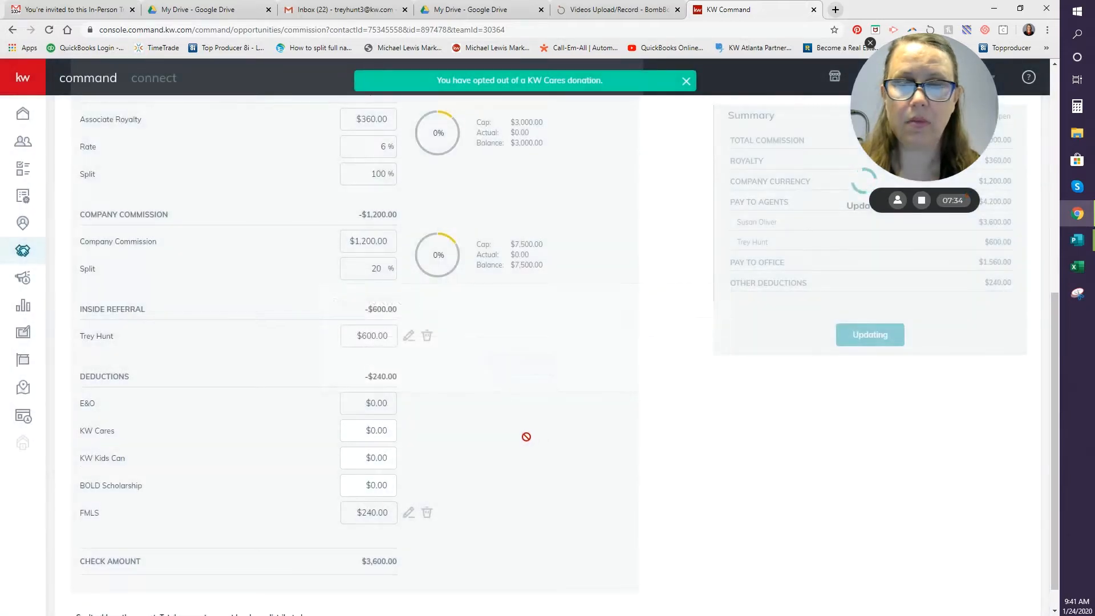